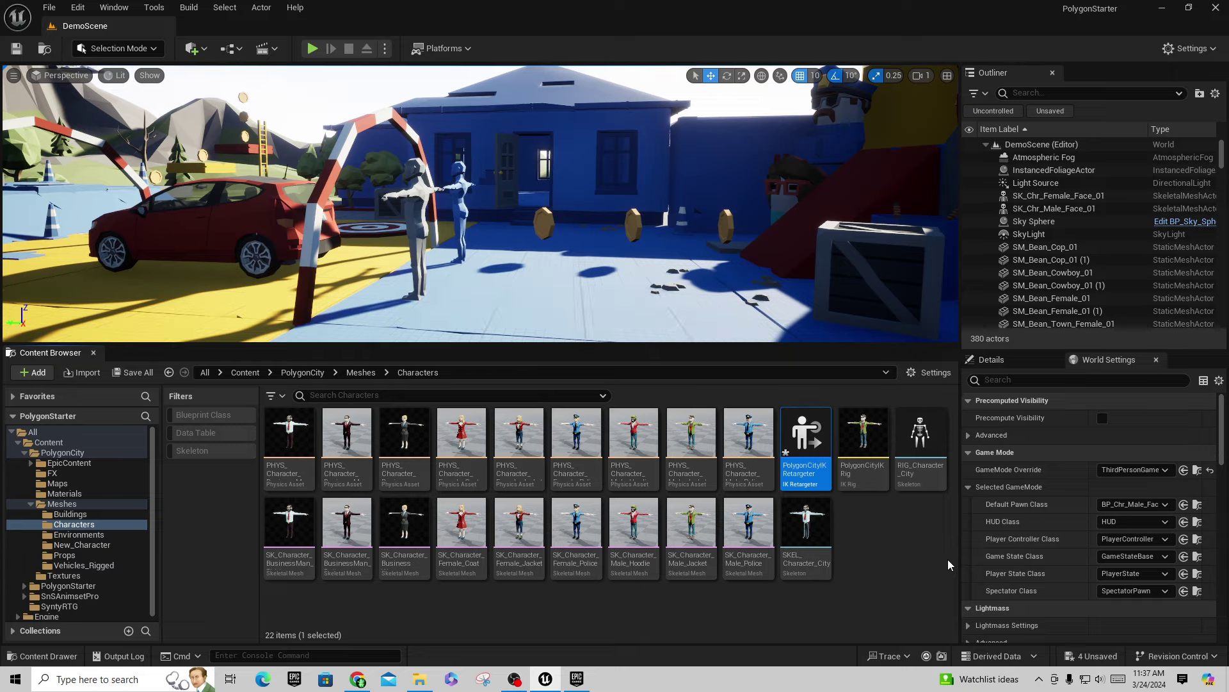
Step: Open PolygonCityIKRetargeter with IK_AutoGeneratedSource as source and PolygonCityIKRig as target rig
{"action": "double_click", "coordinate": [807, 438]}
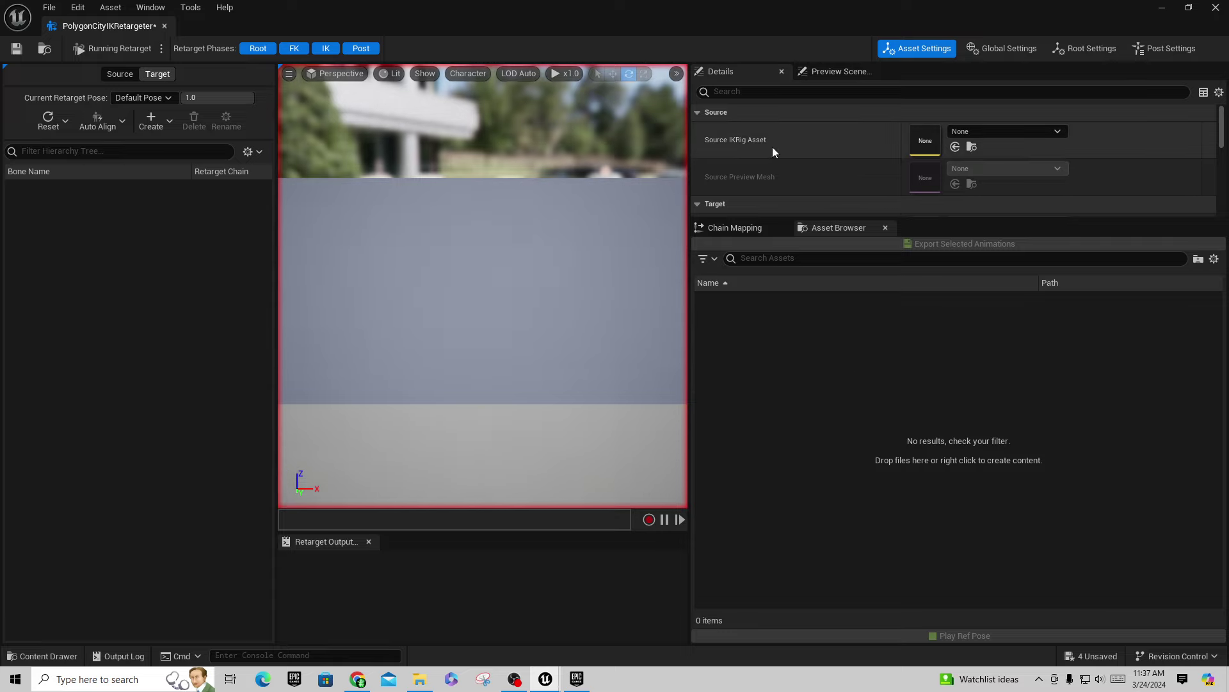
{"action": "left_click", "coordinate": [1058, 130]}
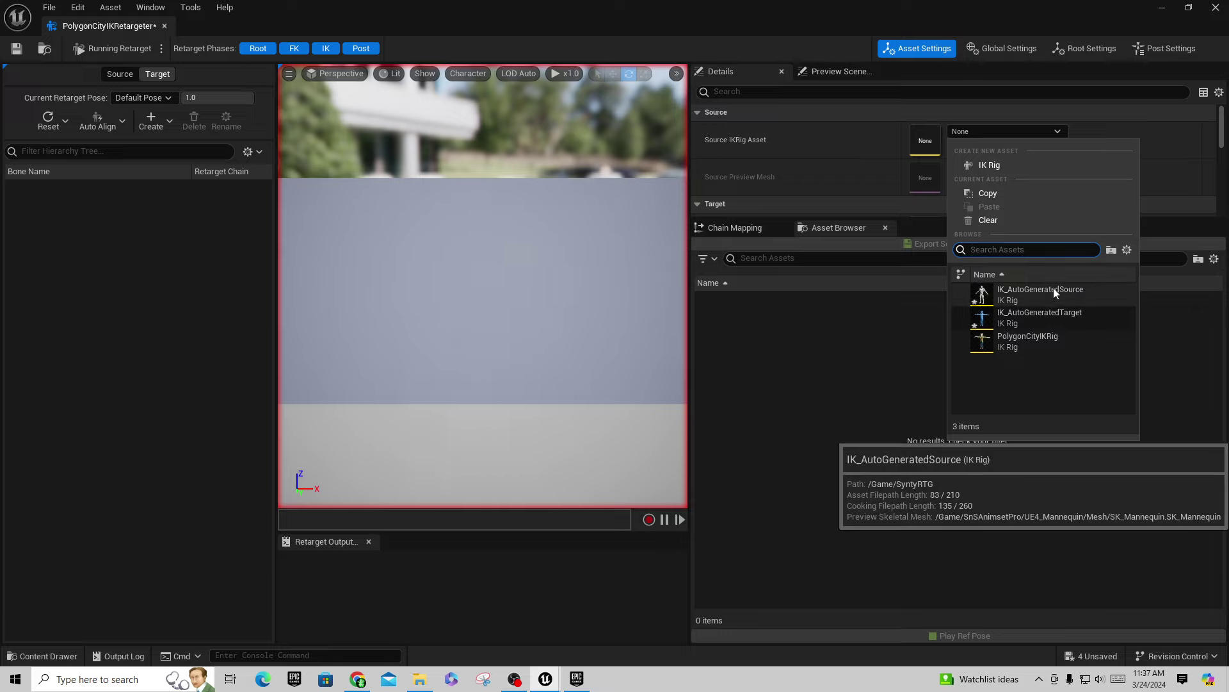
{"action": "left_click", "coordinate": [1001, 296]}
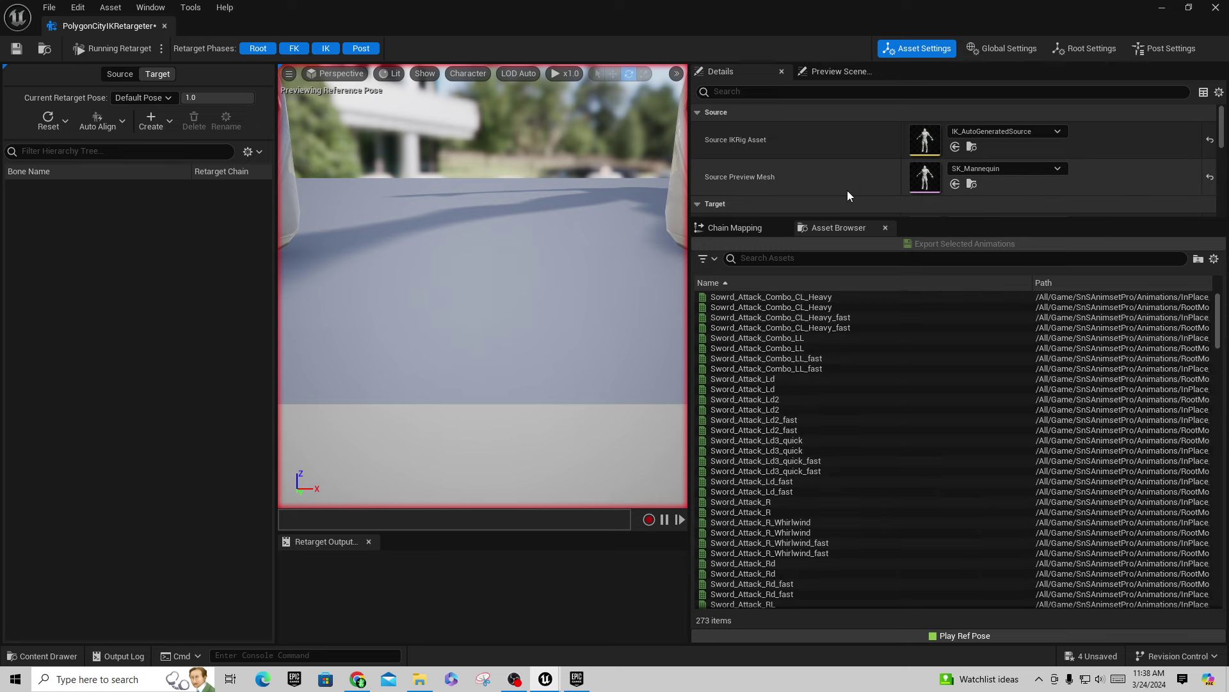
{"action": "left_click_drag", "start_coordinate": [951, 220], "coordinate": [952, 356]}
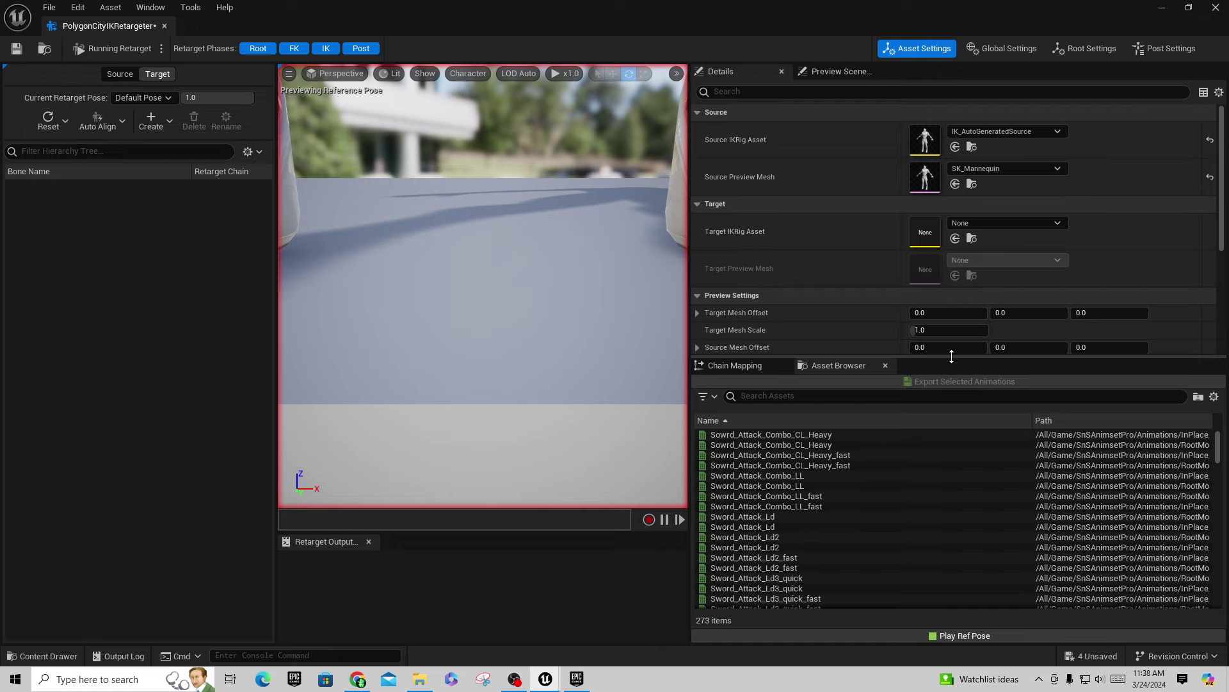
{"action": "left_click", "coordinate": [1058, 223]}
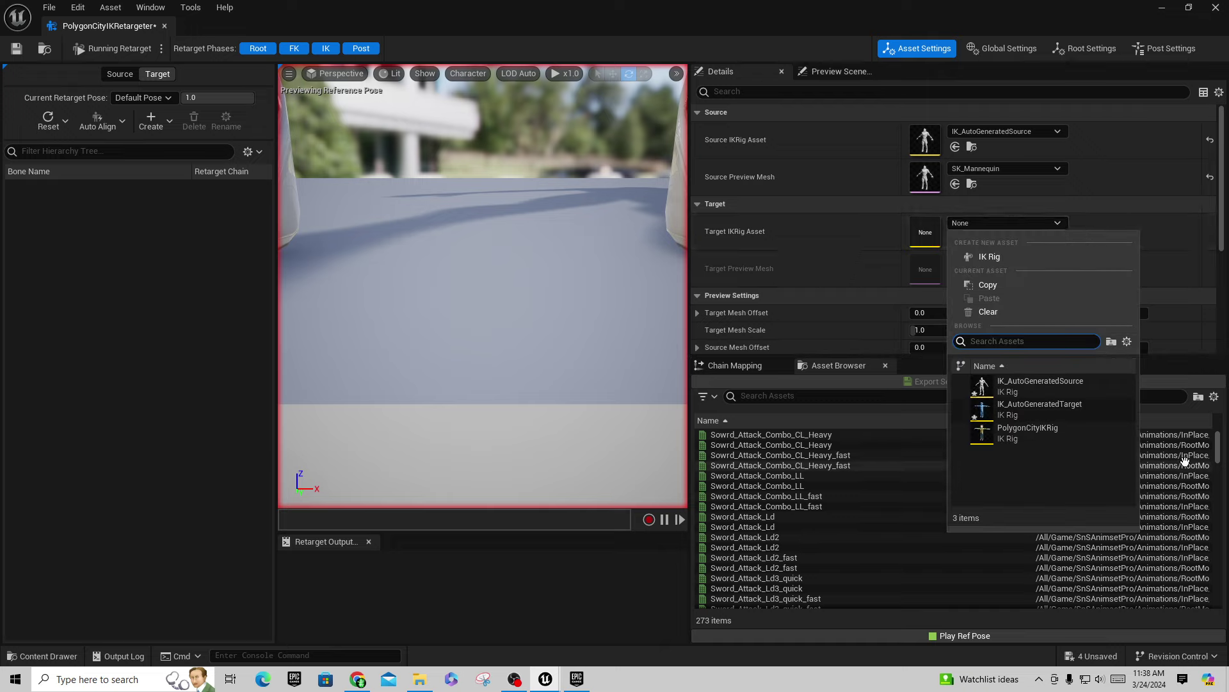
{"action": "left_click", "coordinate": [1023, 432]}
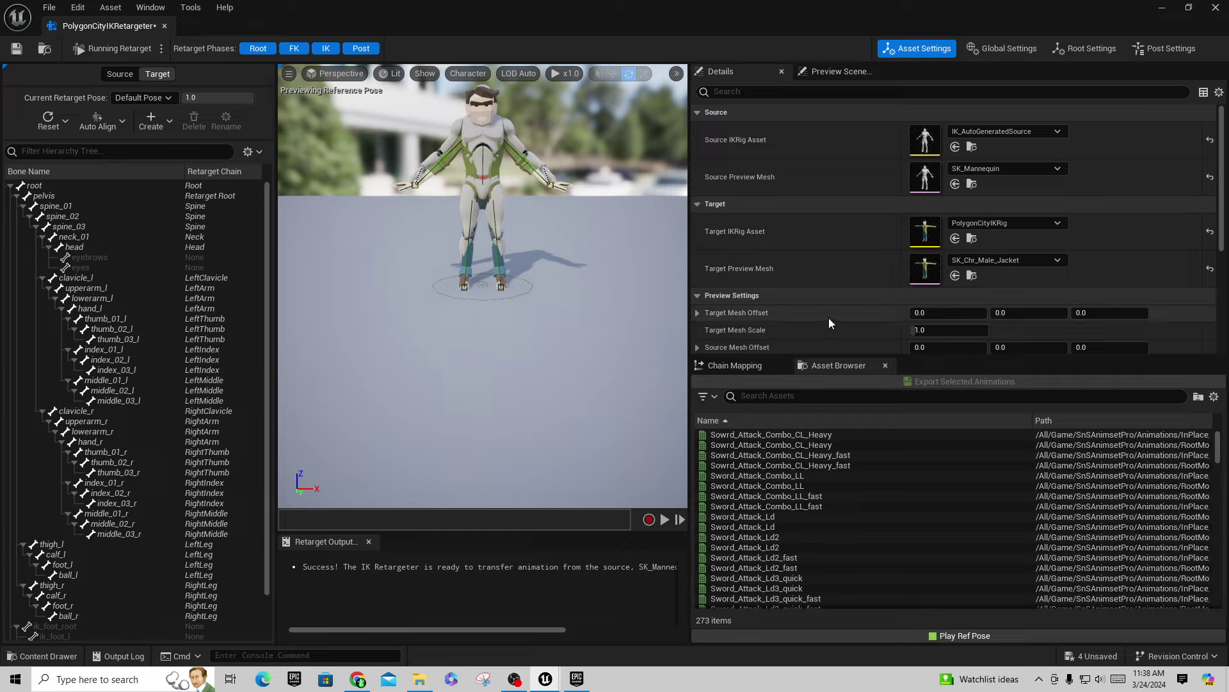
Step: Offset the city character 150 units on X, framing it beside the mannequin
{"action": "left_click", "coordinate": [935, 312]}
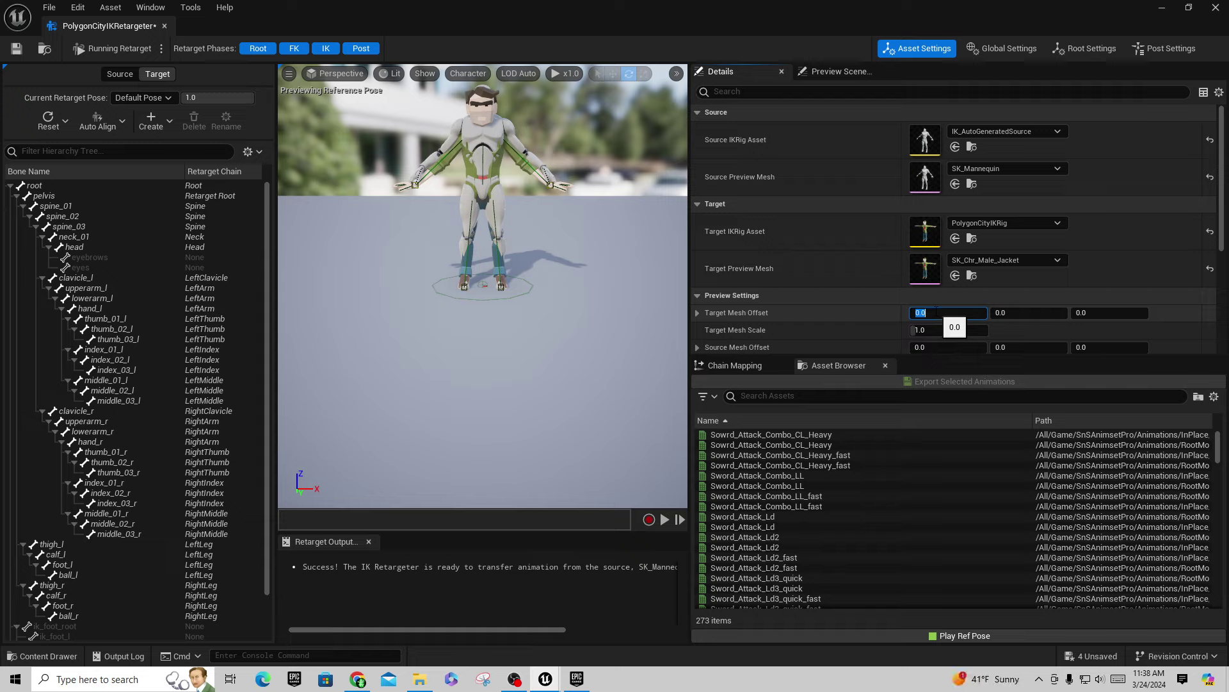
{"action": "type", "text": "150"}
{"action": "key", "text": "Return"}
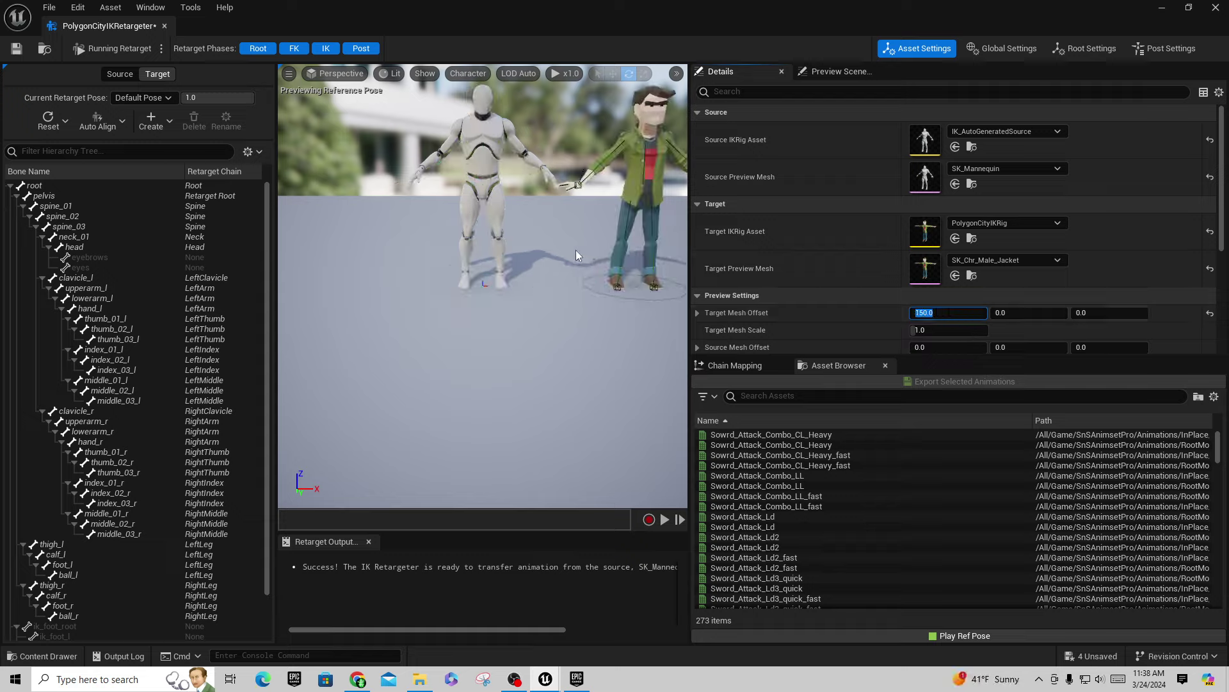
{"action": "left_click_drag", "start_coordinate": [689, 328], "coordinate": [761, 328]}
{"action": "mouse_move", "coordinate": [651, 321]}
{"action": "right_mouse_down"}
{"action": "mouse_move", "coordinate": [698, 322]}
{"action": "mouse_move", "coordinate": [650, 321]}
{"action": "right_mouse_up"}
{"action": "key", "text": "d"}
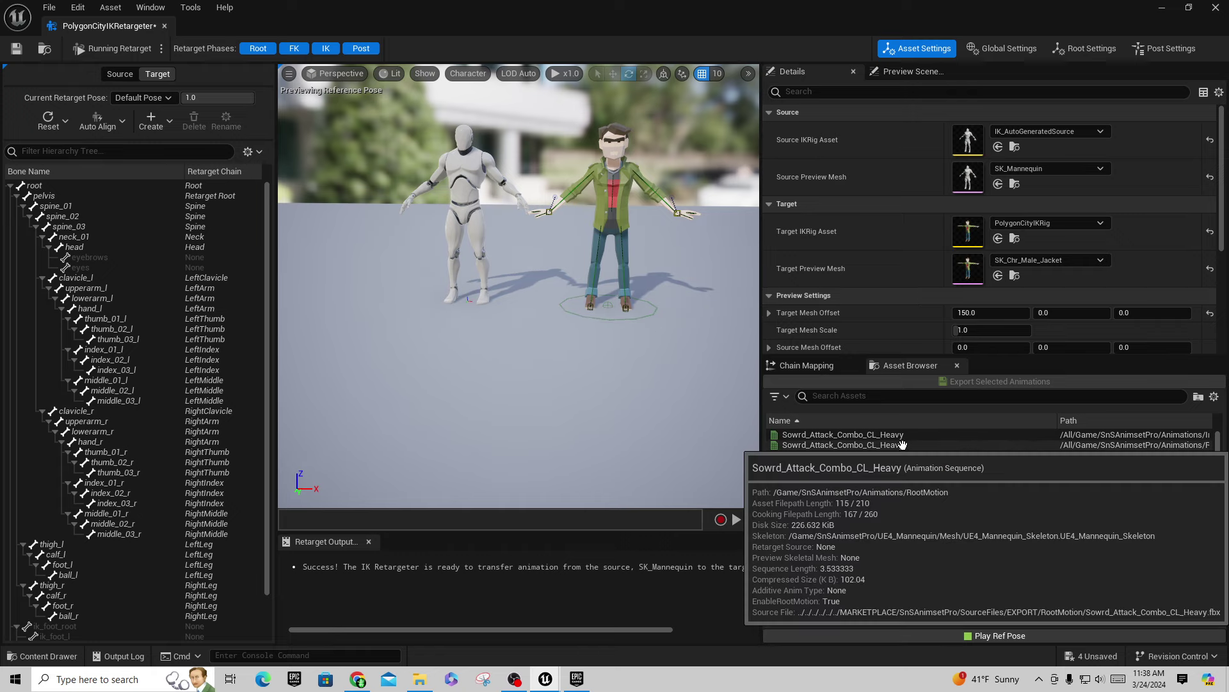
Step: Play, pause and resume Sowrd_Attack_Combo_CL_Heavy on both characters
{"action": "left_click", "coordinate": [898, 436]}
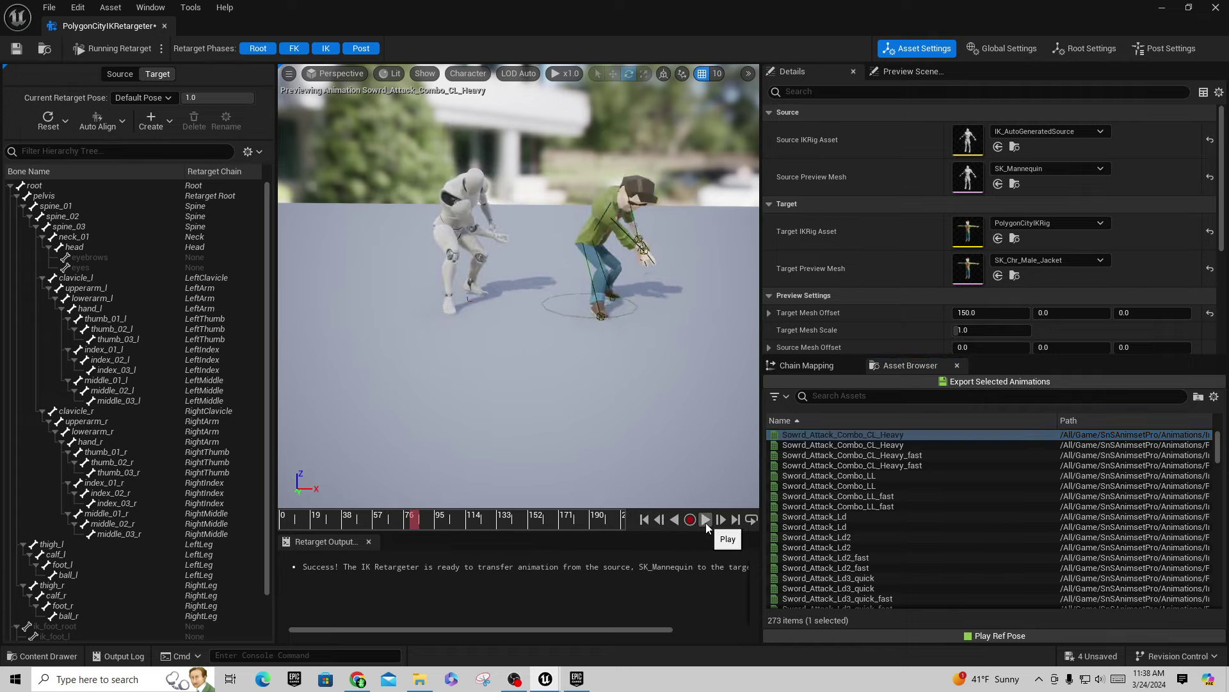
{"action": "left_click", "coordinate": [706, 520]}
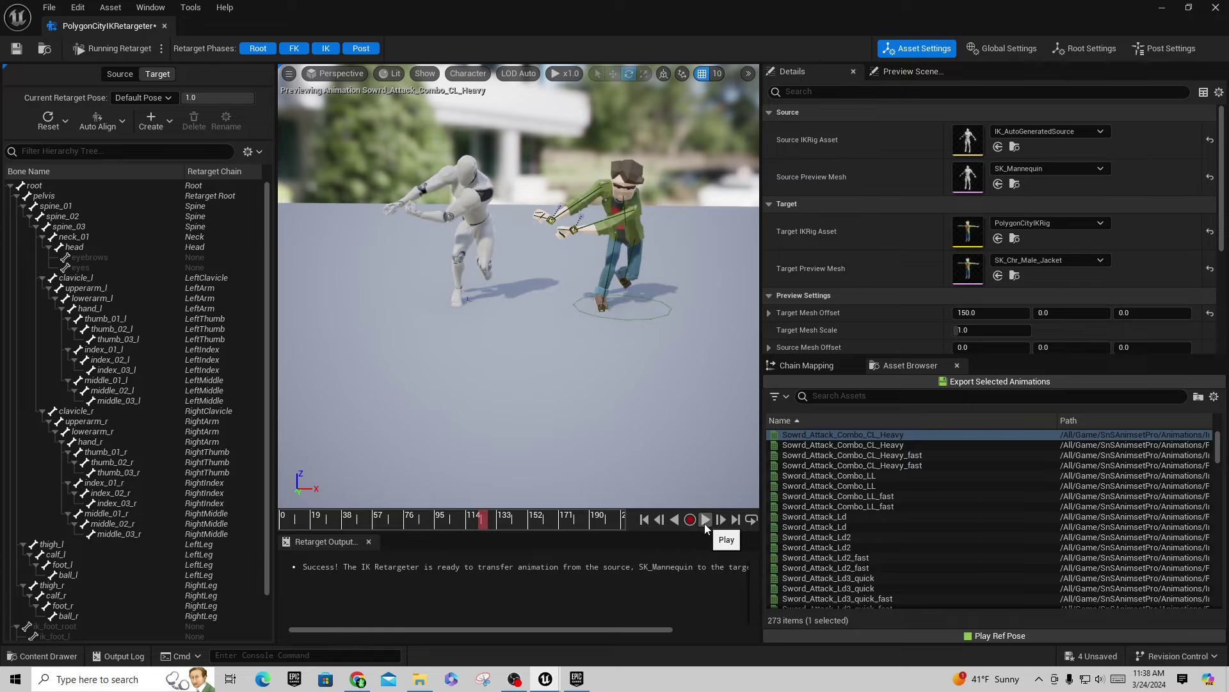
{"action": "left_click", "coordinate": [705, 520]}
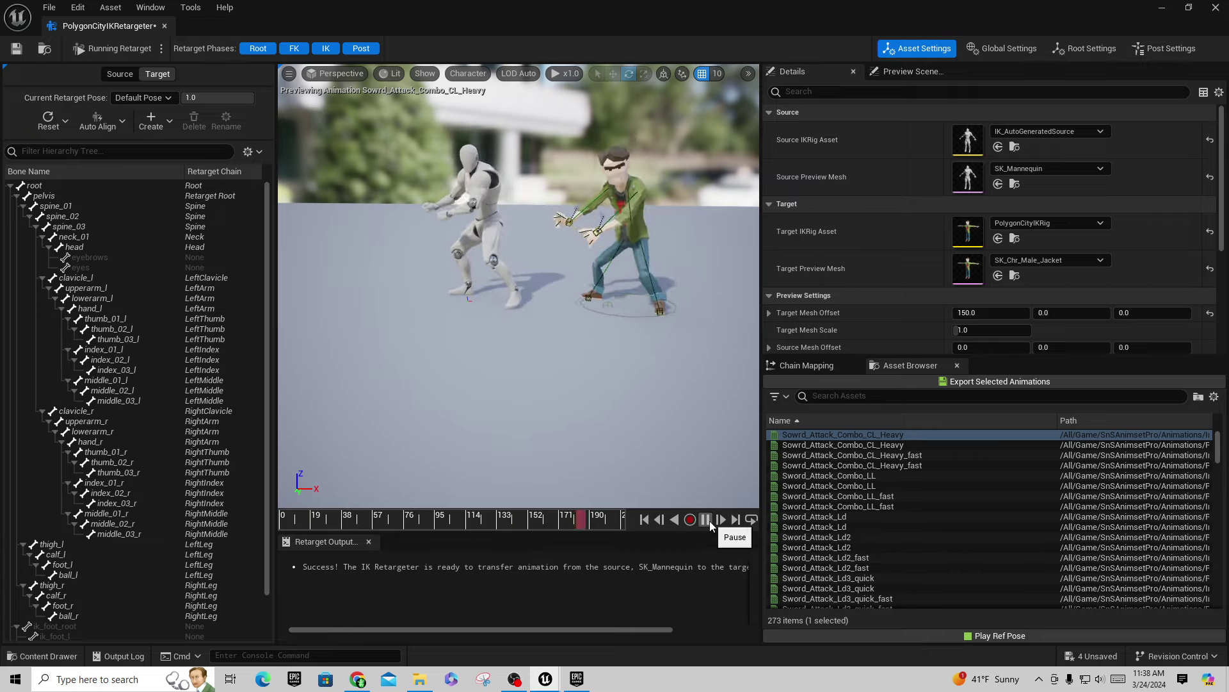
{"action": "left_click", "coordinate": [708, 520]}
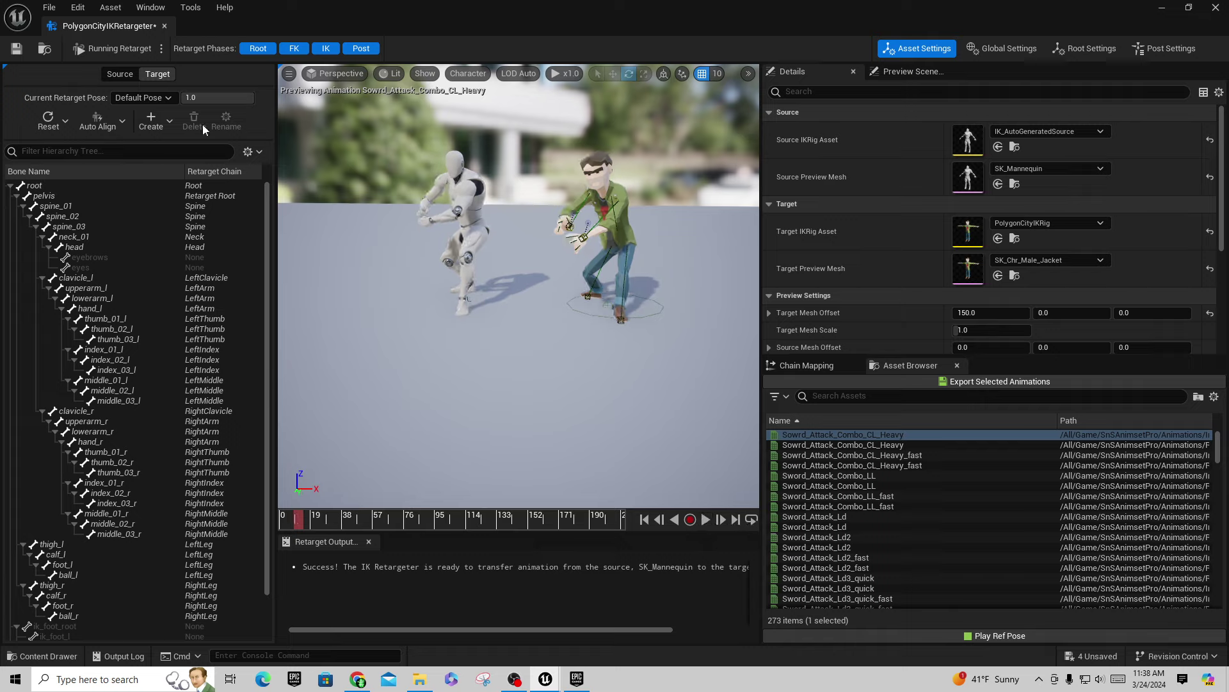
Step: Enter retarget pose editing and rotate upperarm_l down -40° on Y
{"action": "left_click", "coordinate": [111, 50]}
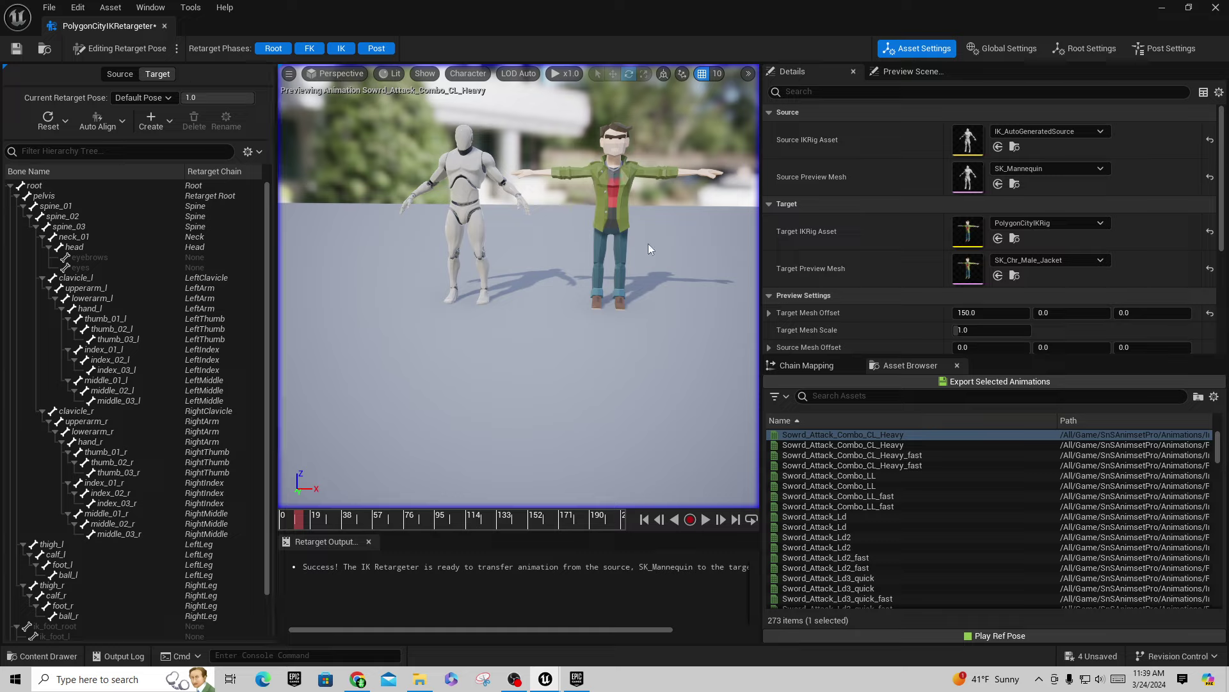
{"action": "left_click", "coordinate": [94, 289]}
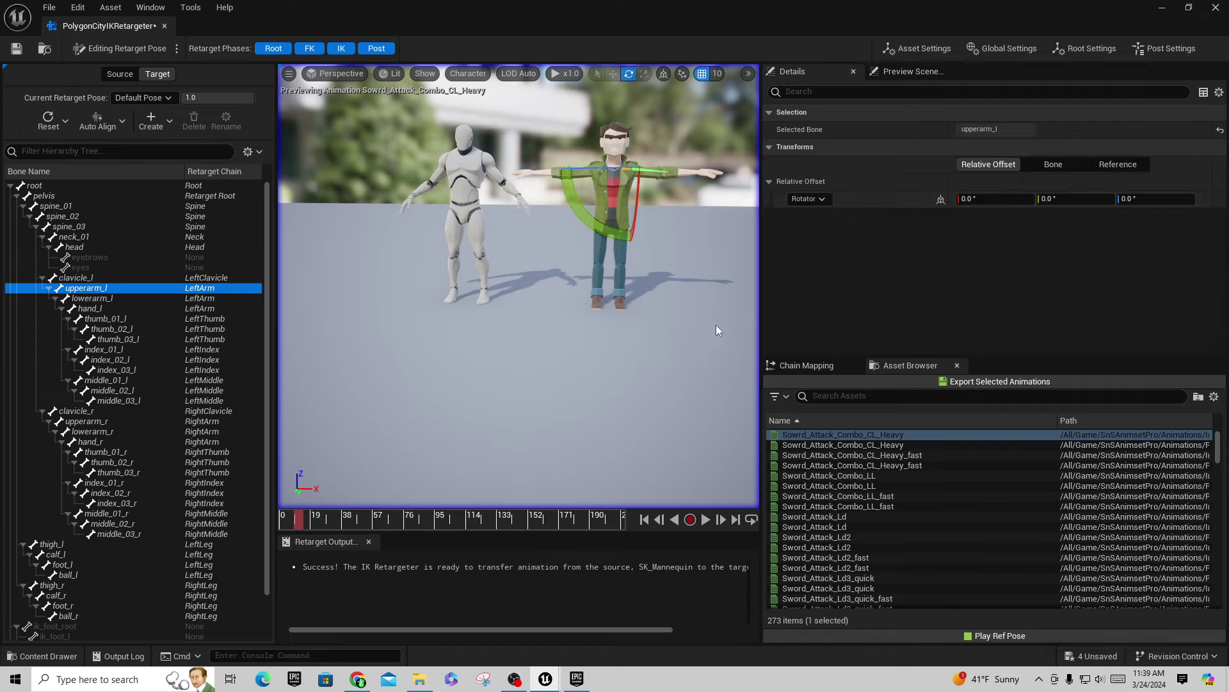
{"action": "right_click_drag", "start_coordinate": [678, 298], "coordinate": [590, 246]}
{"action": "key", "text": "s"}
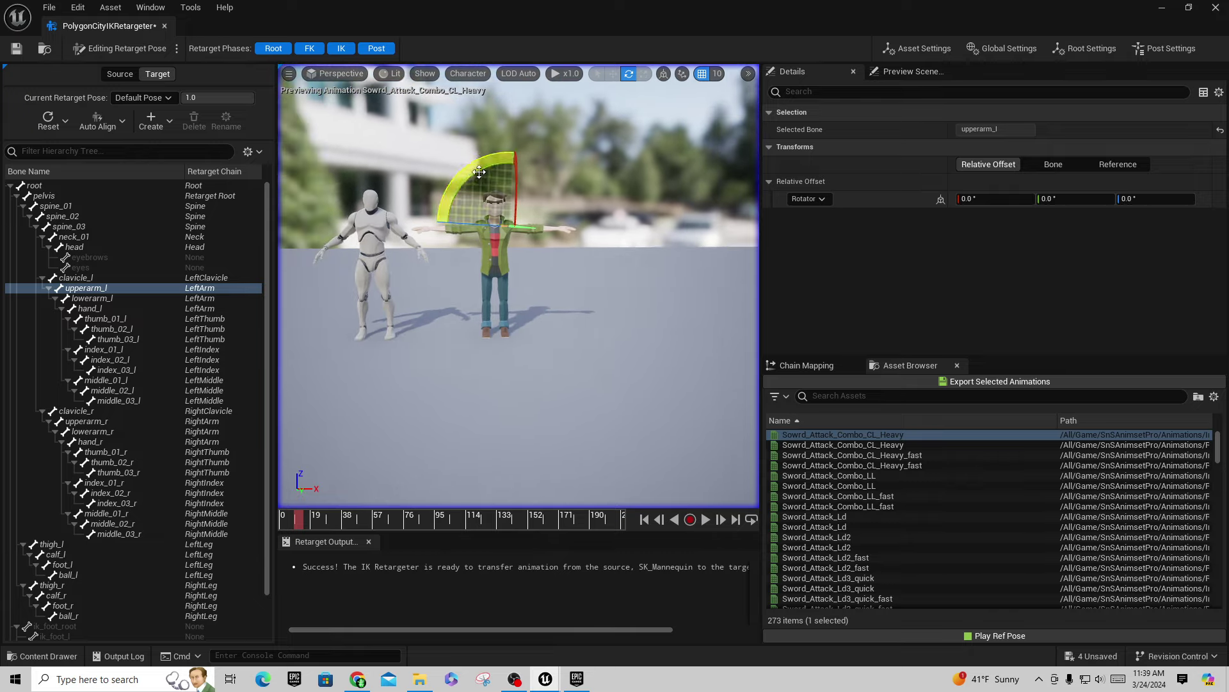
{"action": "mouse_move", "coordinate": [477, 171]}
{"action": "left_mouse_down"}
{"action": "mouse_move", "coordinate": [512, 179]}
{"action": "mouse_move", "coordinate": [473, 175]}
{"action": "left_mouse_up"}
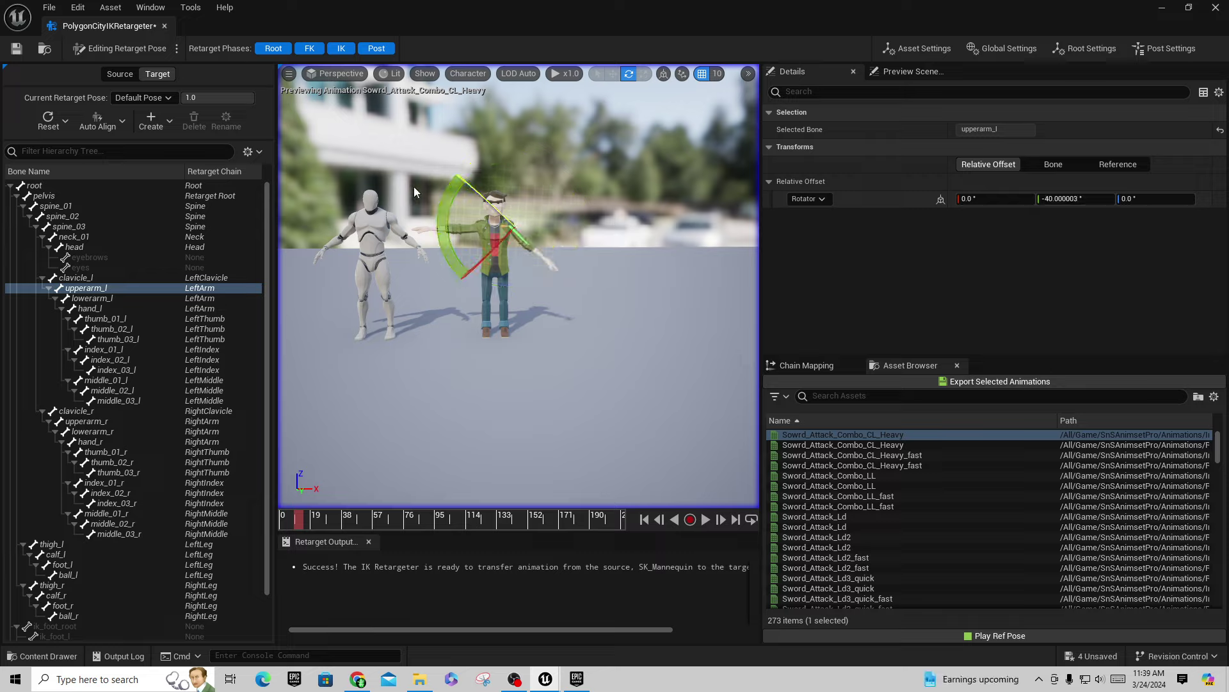
Step: Rotate upperarm_r down -40° on Y, then return to the target mesh X offset field
{"action": "left_click", "coordinate": [102, 424]}
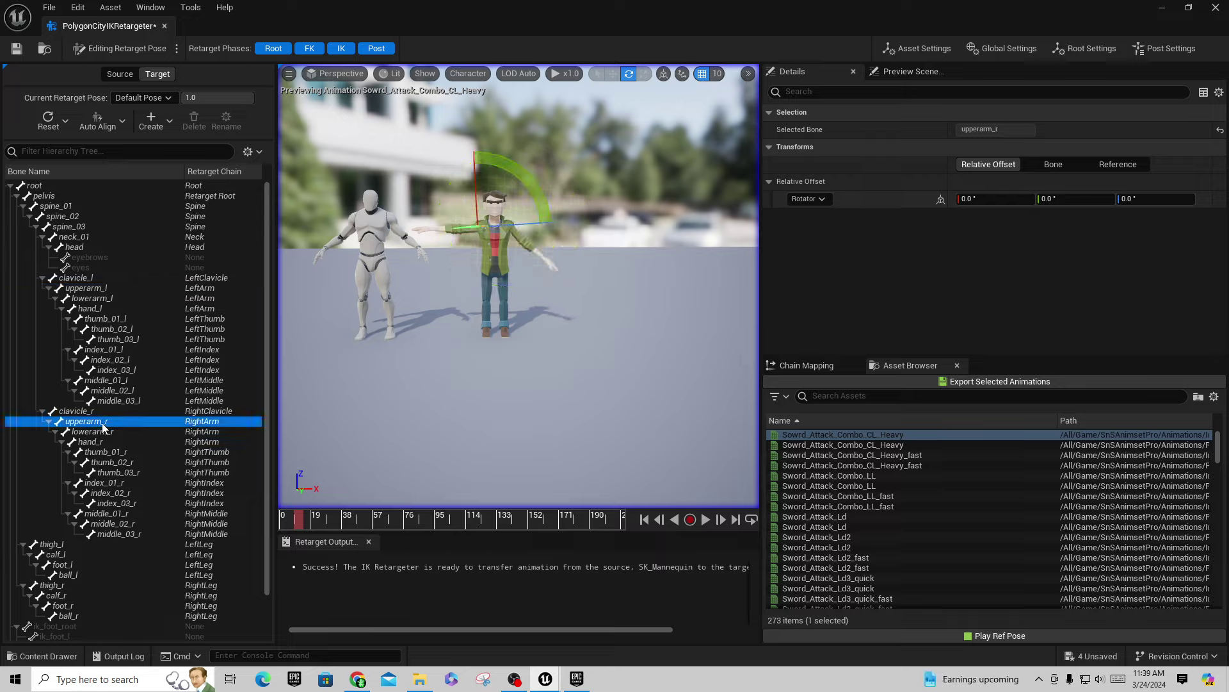
{"action": "left_click_drag", "start_coordinate": [536, 175], "coordinate": [551, 186]}
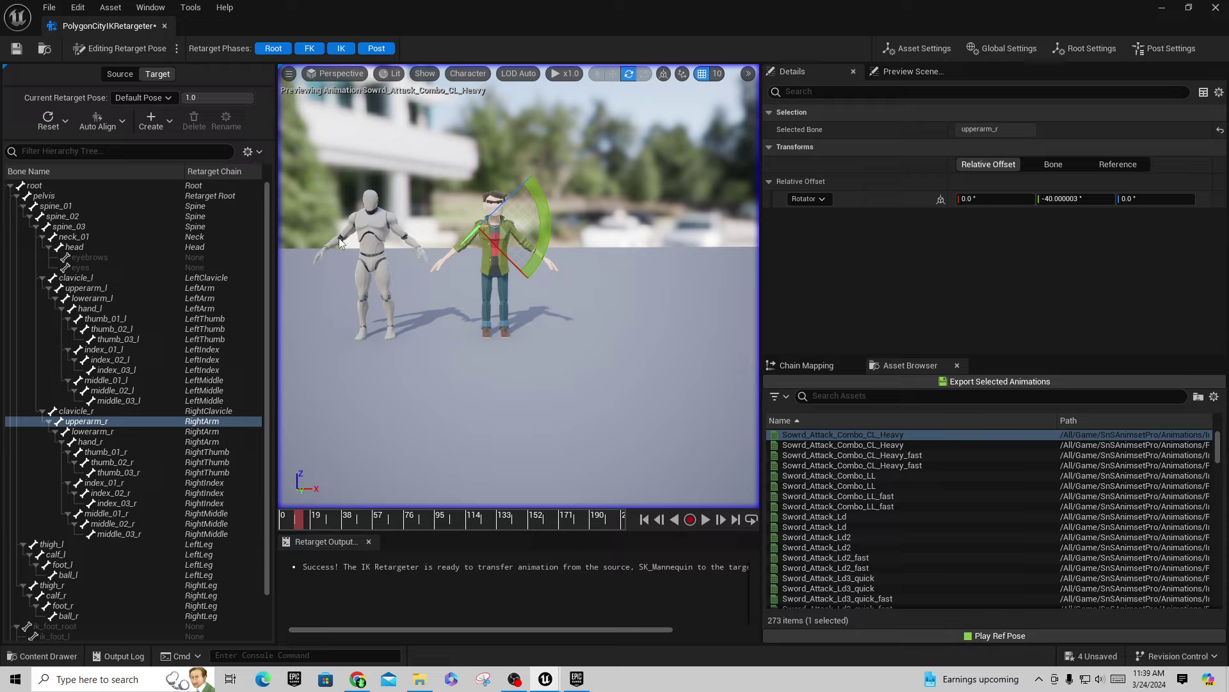
{"action": "left_click", "coordinate": [905, 51]}
{"action": "left_click", "coordinate": [986, 313]}
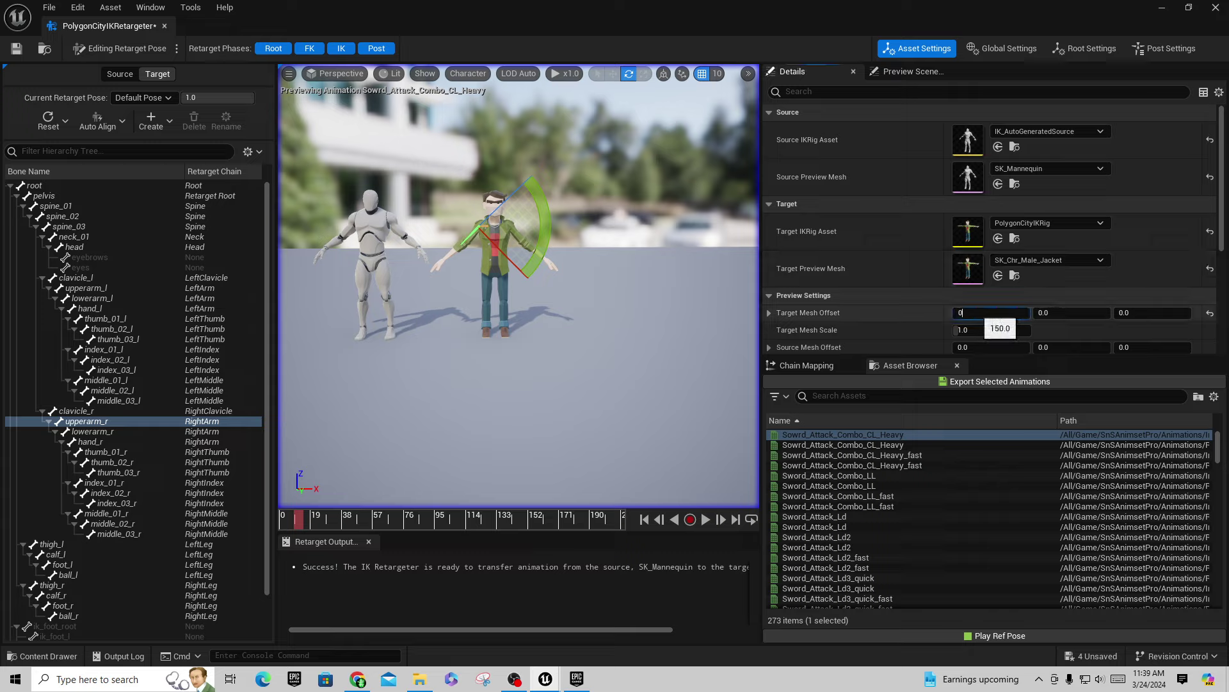
Step: Move the city character back onto the mannequin and view it from the side
{"action": "key", "text": "Return"}
{"action": "mouse_move", "coordinate": [608, 398]}
{"action": "right_mouse_down"}
{"action": "mouse_move", "coordinate": [647, 399]}
{"action": "mouse_move", "coordinate": [631, 398]}
{"action": "right_mouse_up"}
{"action": "key", "text": "a"}
{"action": "key", "text": "d"}
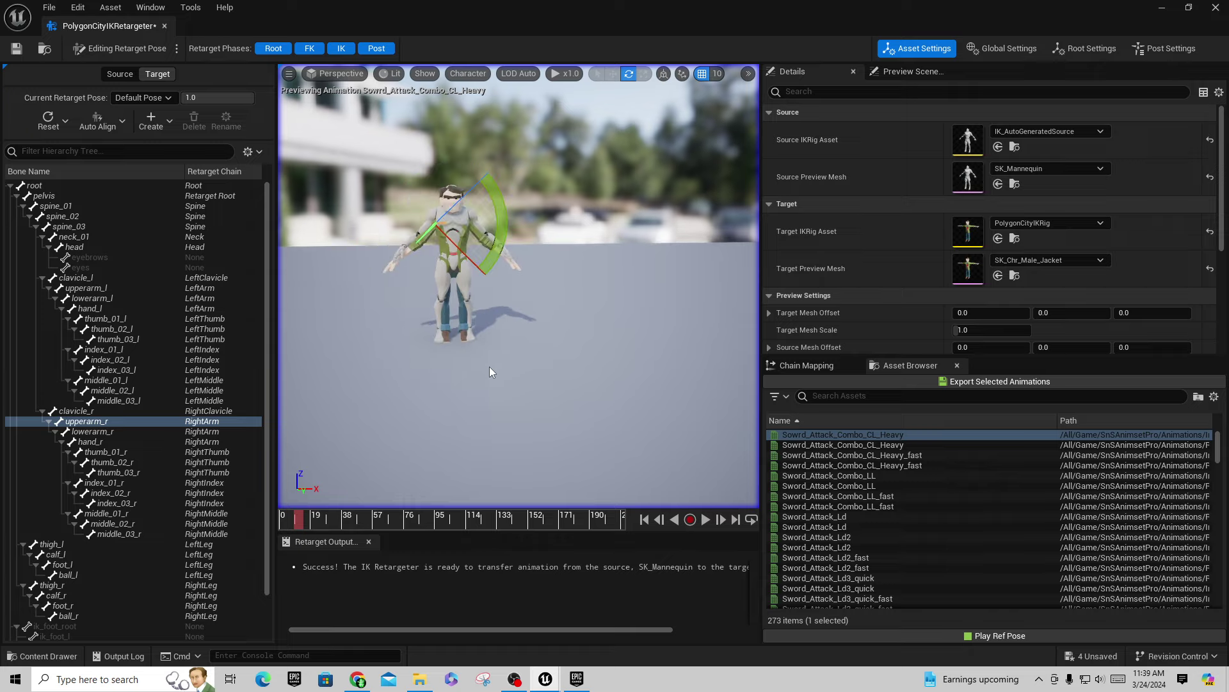
{"action": "key", "text": "a"}
{"action": "right_click_drag", "start_coordinate": [519, 288], "coordinate": [711, 269]}
{"action": "right_click_drag", "start_coordinate": [506, 398], "coordinate": [500, 359]}
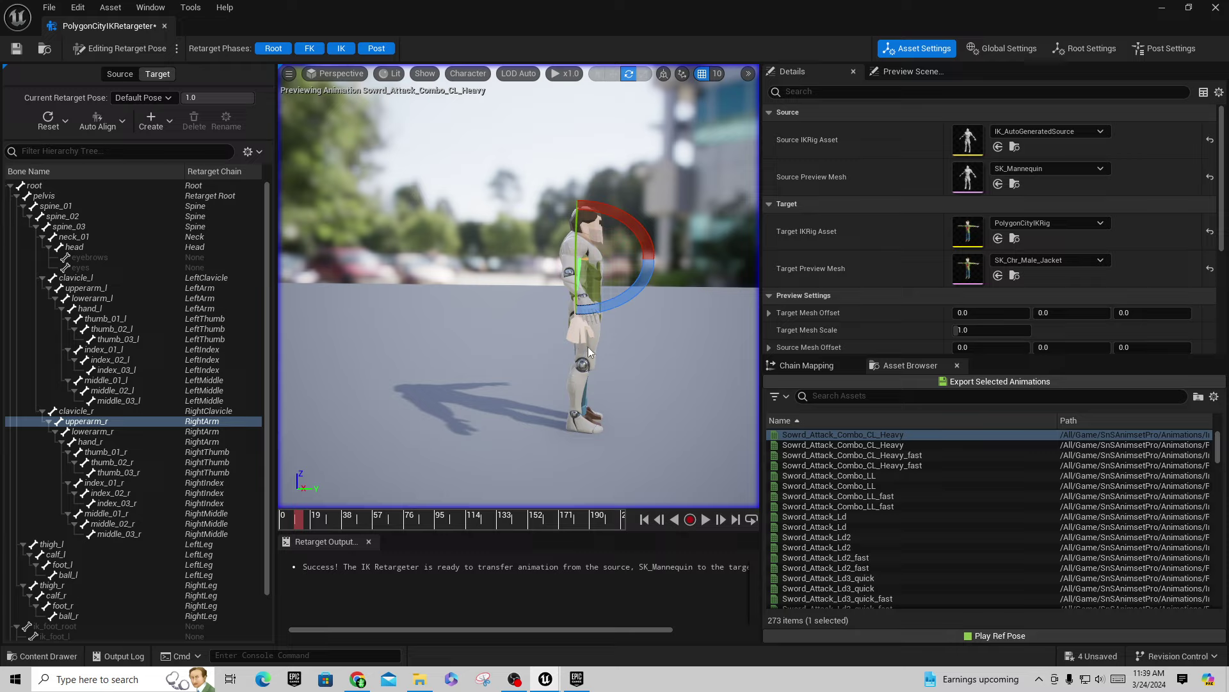
Step: Rotate the lowerarm_r bone 20° around Z
{"action": "left_click", "coordinate": [106, 434]}
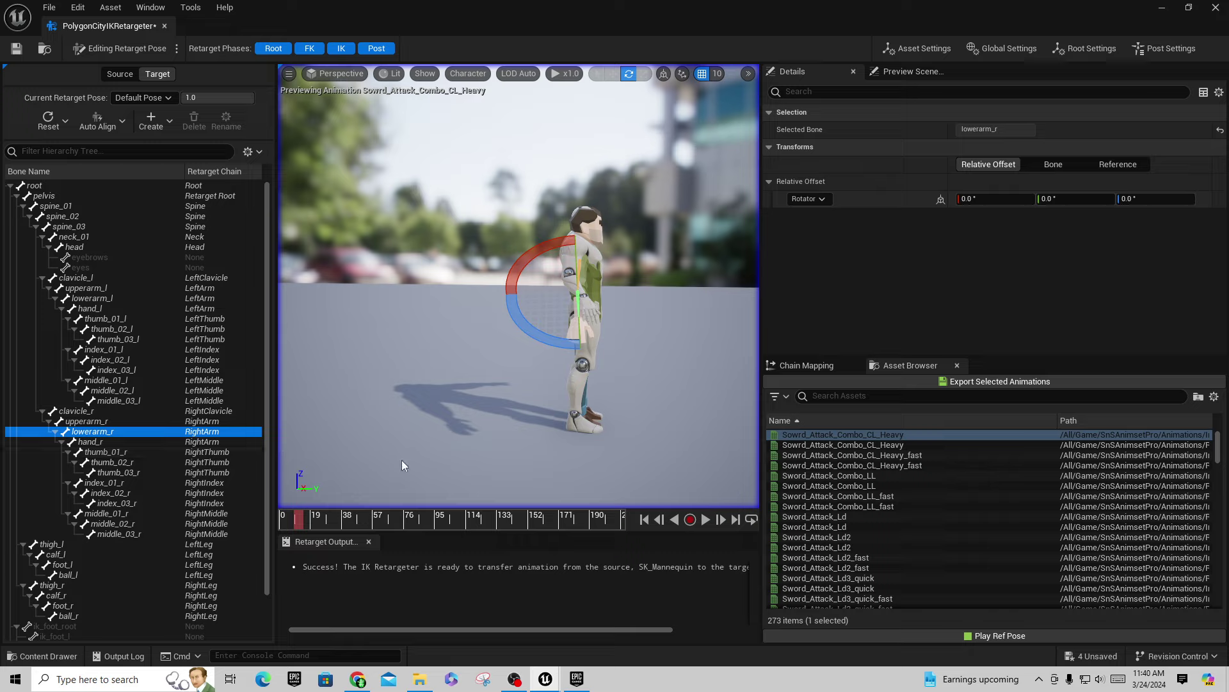
{"action": "right_click_drag", "start_coordinate": [479, 470], "coordinate": [509, 470]}
{"action": "key", "text": "d"}
{"action": "key", "text": "d"}
{"action": "left_click_drag", "start_coordinate": [452, 325], "coordinate": [447, 331]}
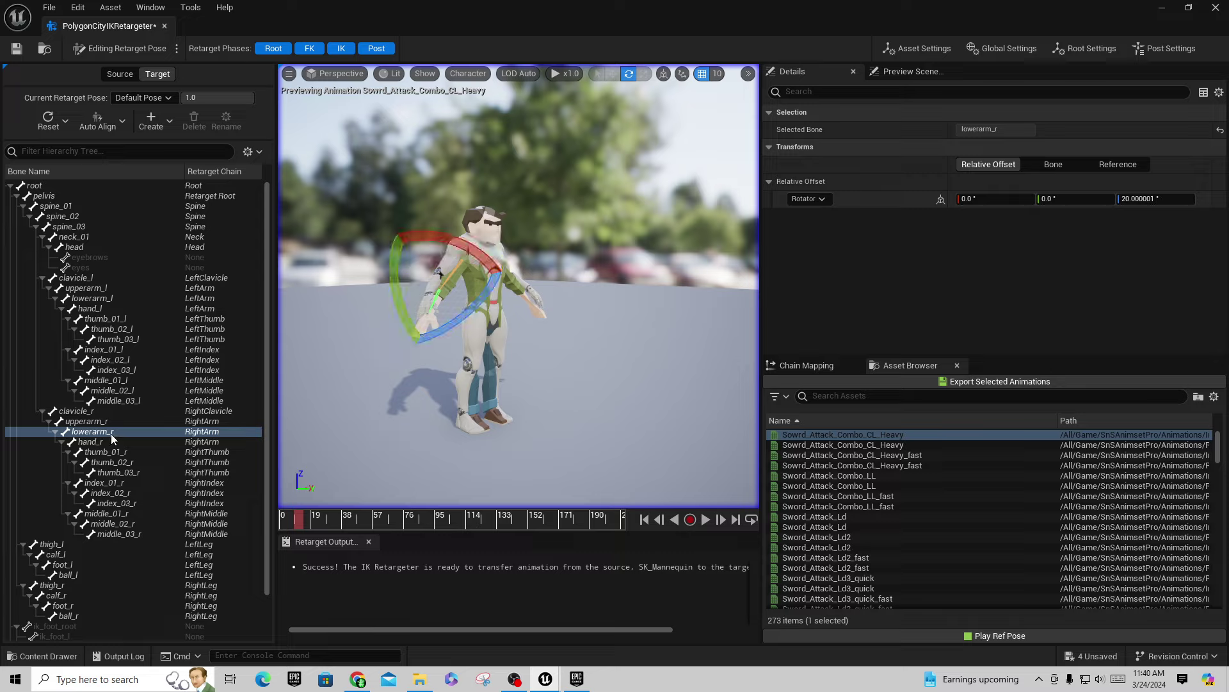
Step: Rotate lowerarm_l 20° around Z, then switch back to Running Retarget
{"action": "left_click", "coordinate": [102, 297]}
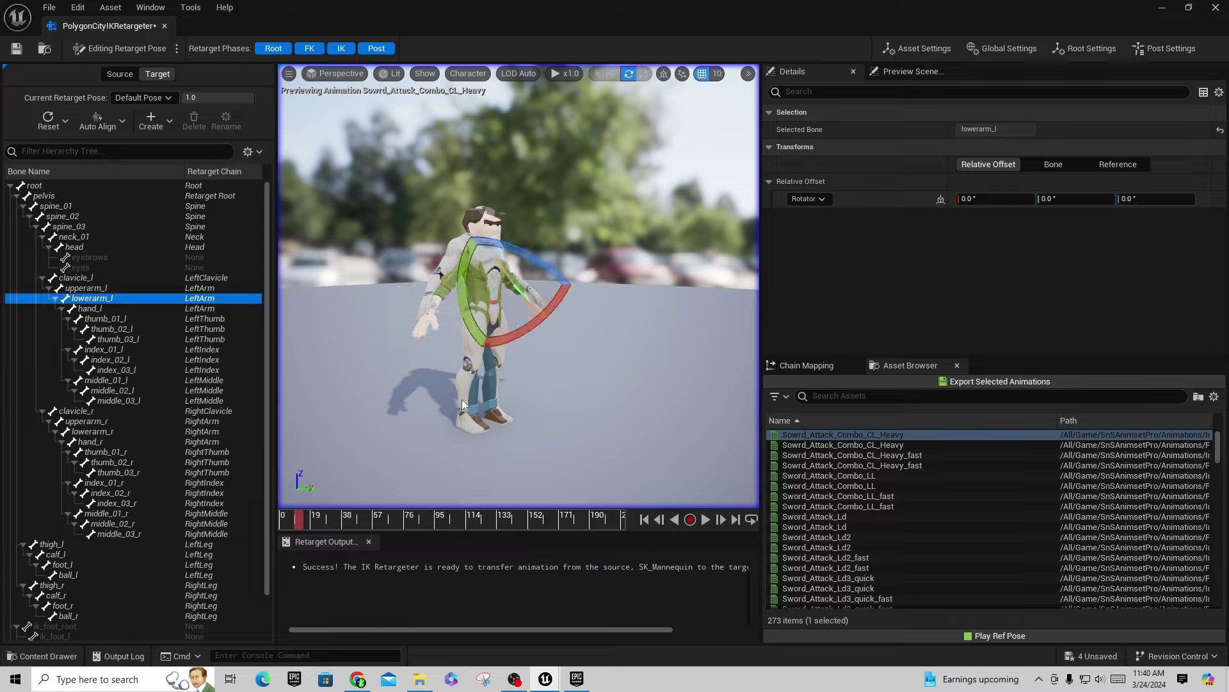
{"action": "right_click_drag", "start_coordinate": [518, 286], "coordinate": [291, 277]}
{"action": "key", "text": "d"}
{"action": "left_click_drag", "start_coordinate": [519, 288], "coordinate": [519, 288]}
{"action": "right_click_drag", "start_coordinate": [518, 288], "coordinate": [468, 309]}
{"action": "key", "text": "d"}
{"action": "key", "text": "w"}
{"action": "key", "text": "d"}
{"action": "left_click_drag", "start_coordinate": [498, 405], "coordinate": [498, 404]}
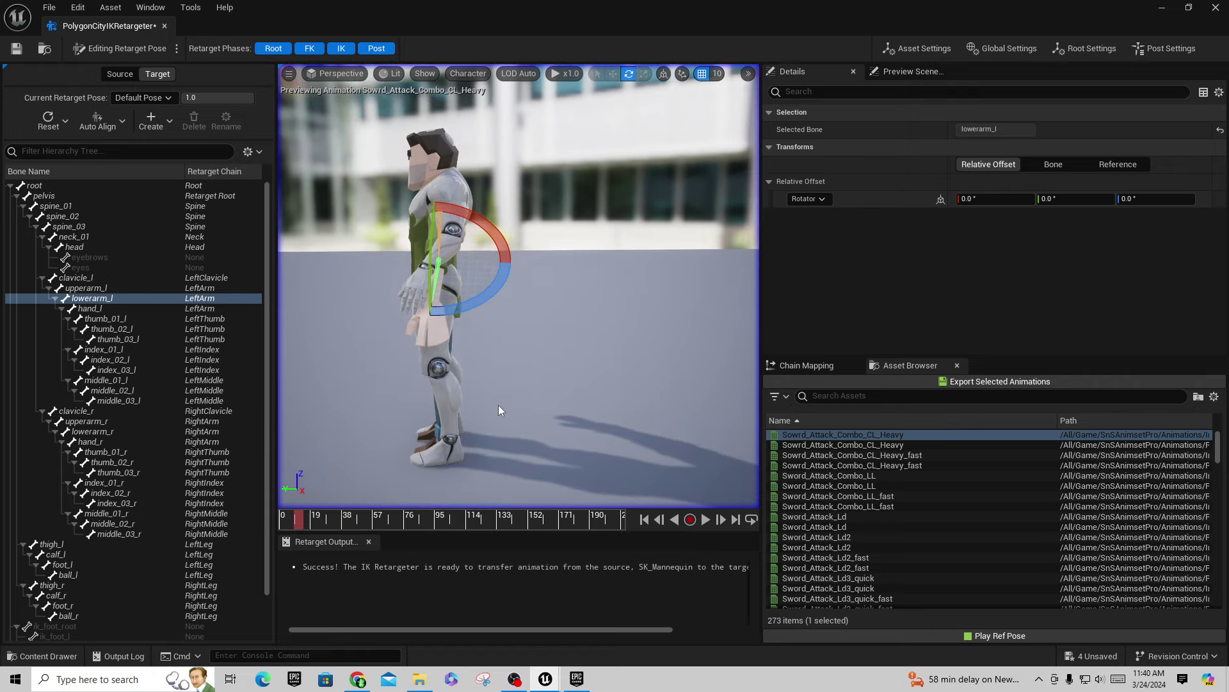
{"action": "left_click_drag", "start_coordinate": [497, 316], "coordinate": [472, 318]}
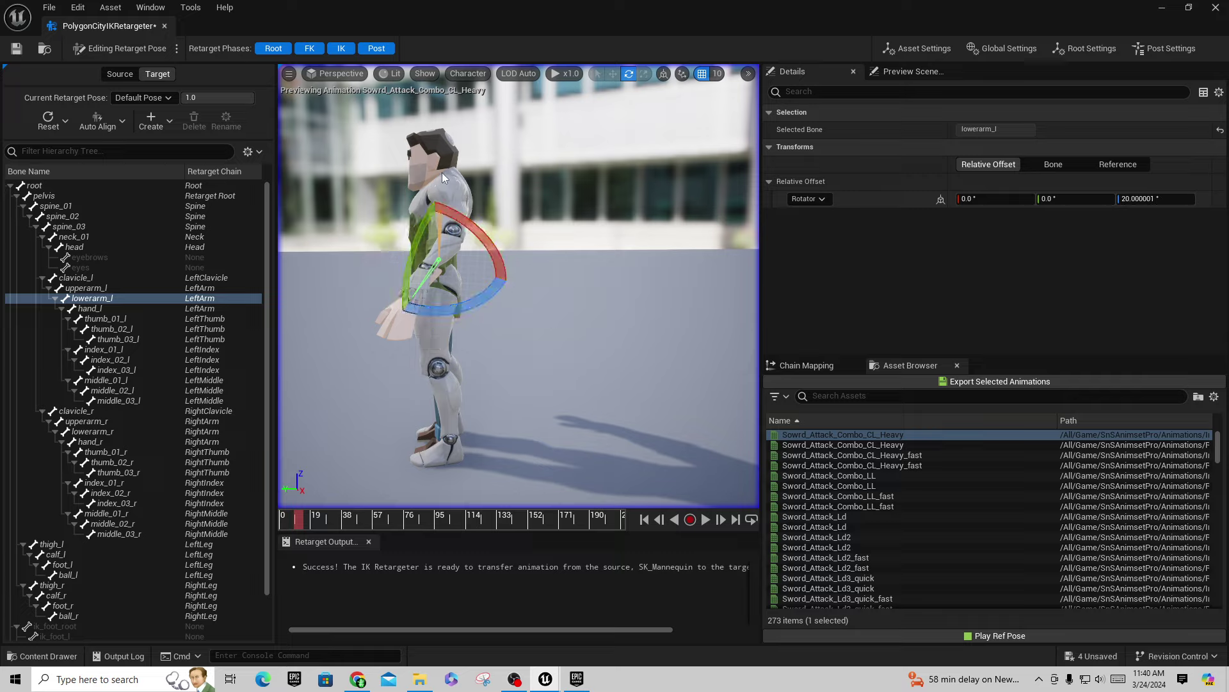
{"action": "left_click", "coordinate": [114, 48]}
{"action": "mouse_move", "coordinate": [513, 366]}
{"action": "right_mouse_down"}
{"action": "mouse_move", "coordinate": [601, 378]}
{"action": "mouse_move", "coordinate": [557, 394]}
{"action": "mouse_move", "coordinate": [518, 369]}
{"action": "mouse_move", "coordinate": [471, 388]}
{"action": "mouse_move", "coordinate": [420, 349]}
{"action": "mouse_move", "coordinate": [468, 322]}
{"action": "mouse_move", "coordinate": [426, 322]}
{"action": "mouse_move", "coordinate": [513, 366]}
{"action": "mouse_move", "coordinate": [490, 360]}
{"action": "right_mouse_up"}
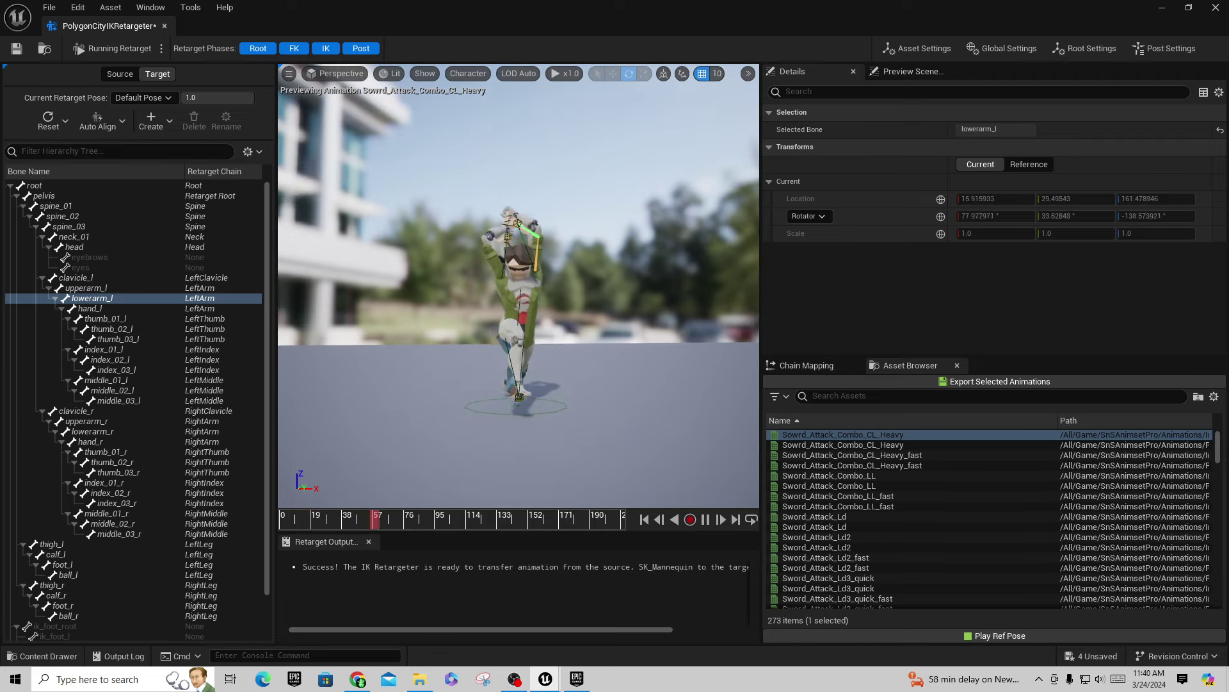
Step: Set Target Mesh Offset X to 150 so both characters are visible side by side
{"action": "left_click", "coordinate": [908, 52]}
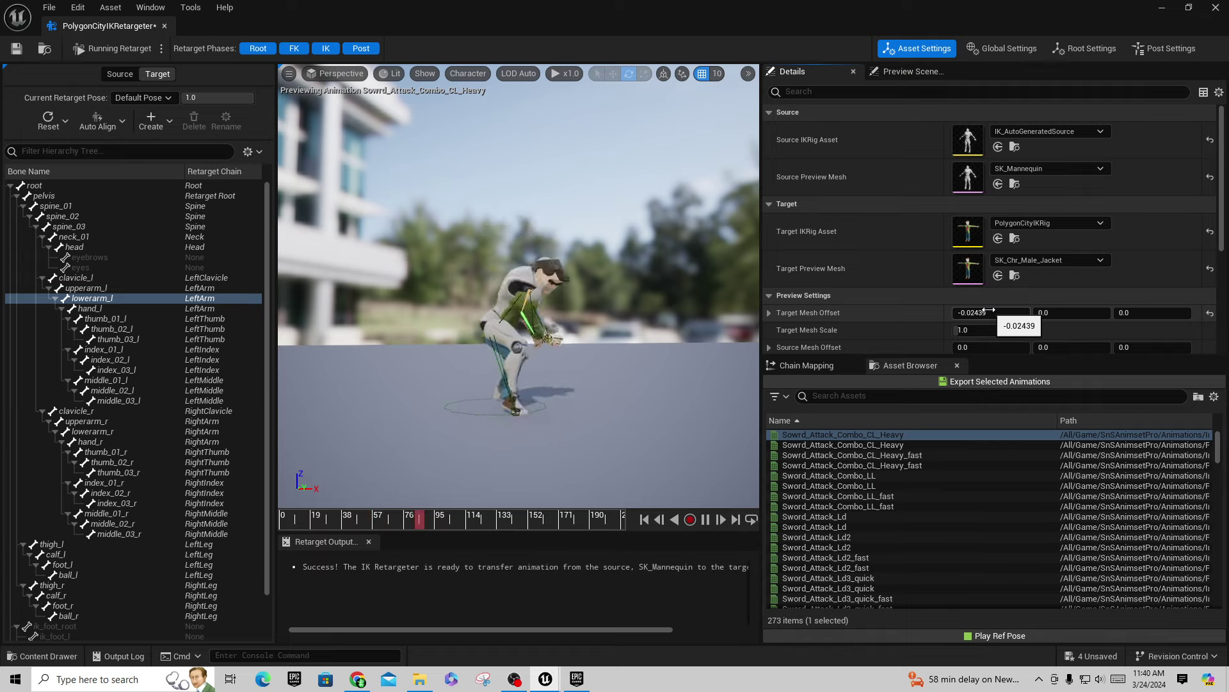
{"action": "left_click", "coordinate": [989, 313]}
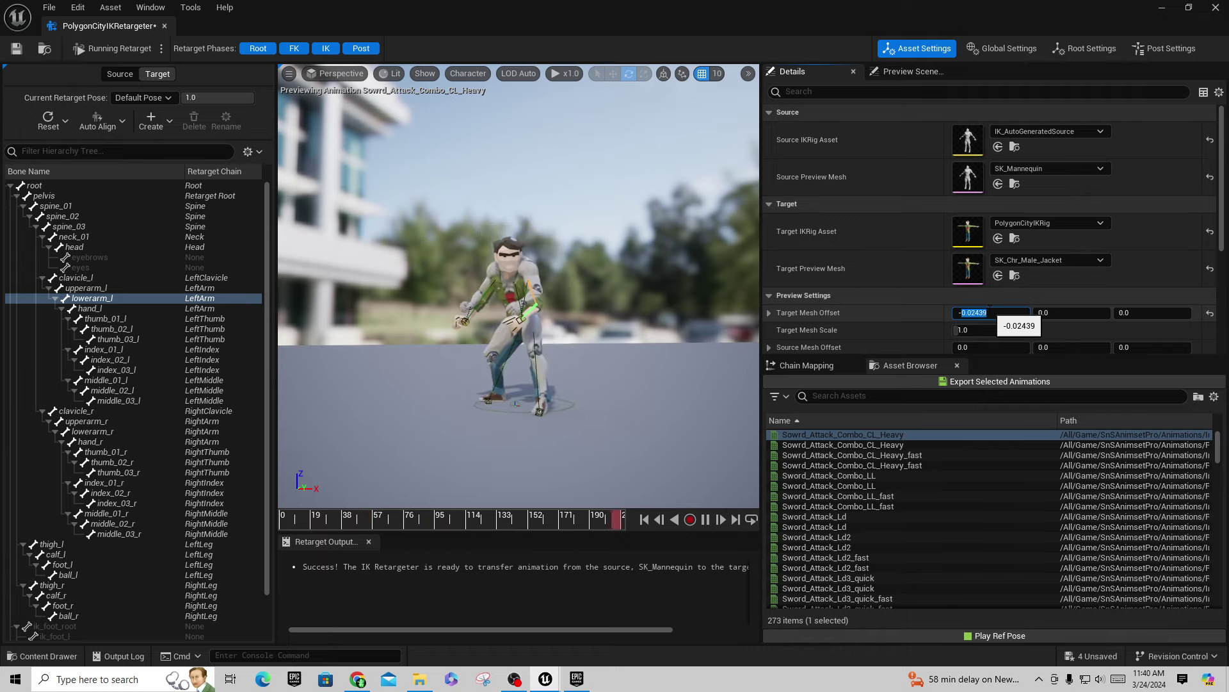
{"action": "type", "text": "150"}
{"action": "key", "text": "Return"}
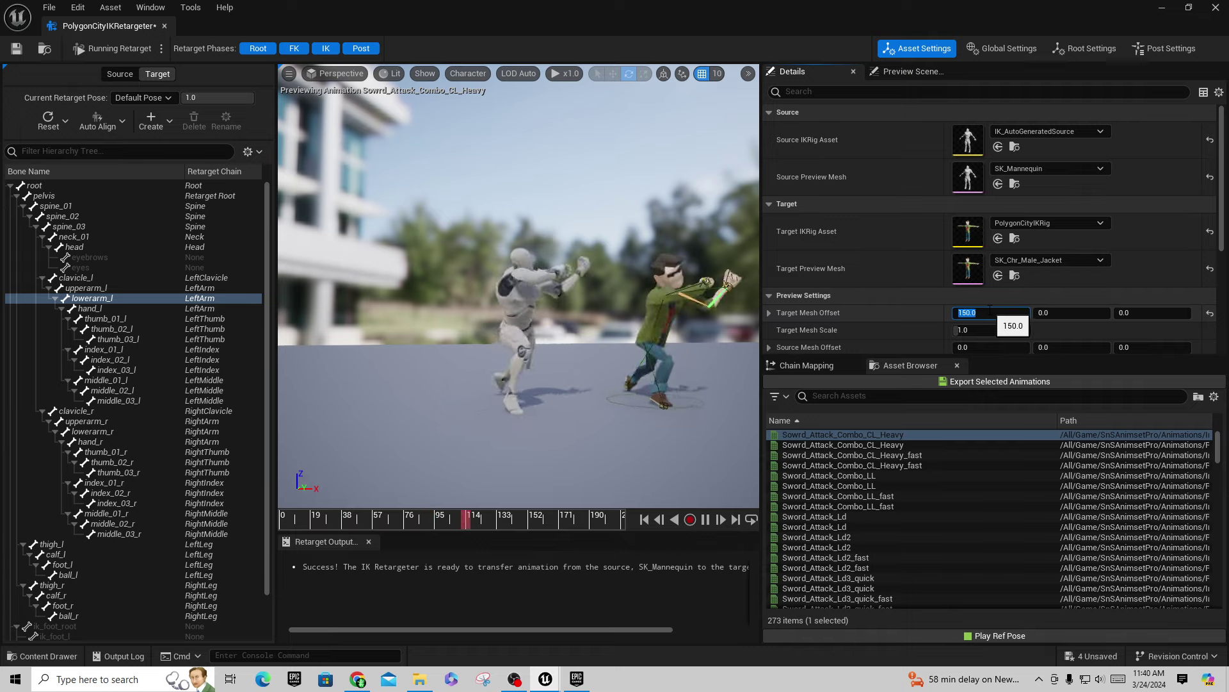
{"action": "right_click_drag", "start_coordinate": [641, 361], "coordinate": [582, 390]}
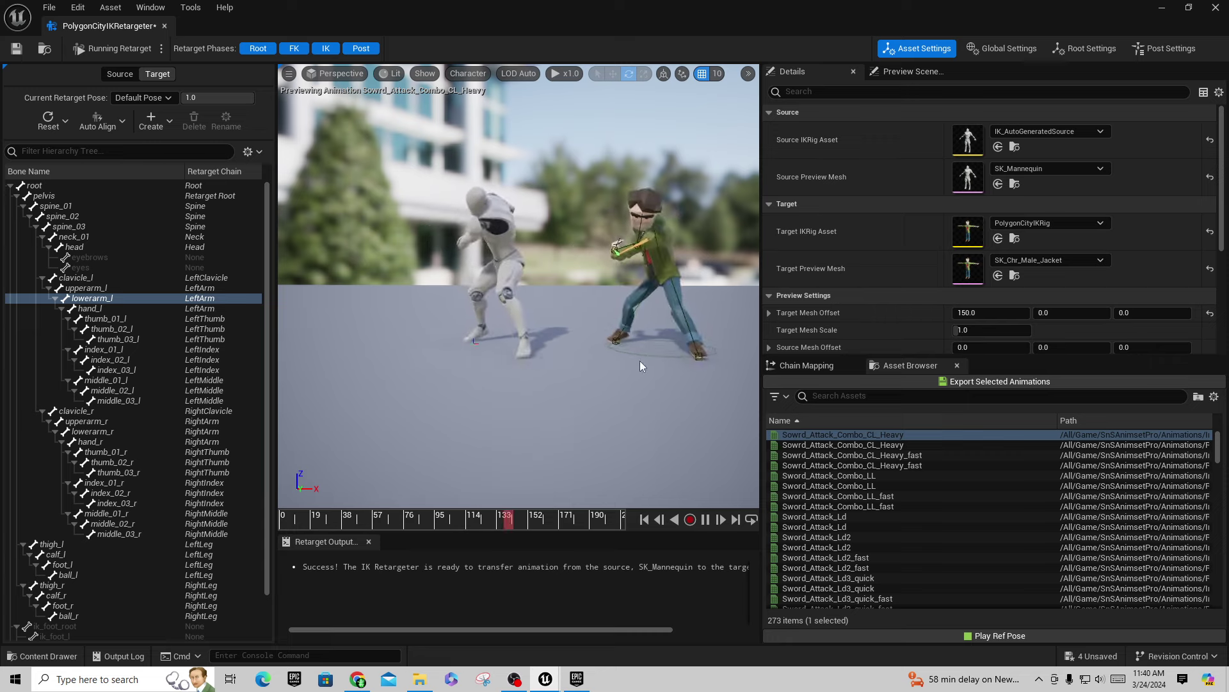
Step: Preview Combo_CL_Heavy_fast and Sword_Attack_Ld2_fast, then save the retargeter
{"action": "left_click", "coordinate": [900, 455]}
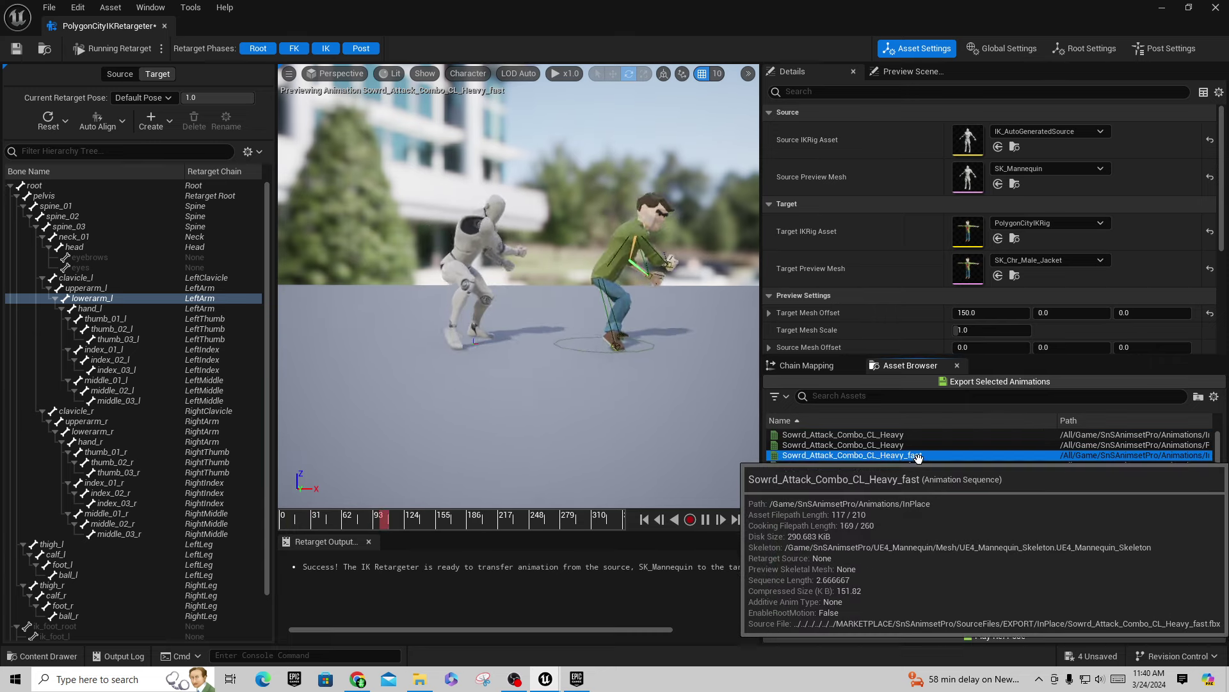
{"action": "left_click", "coordinate": [919, 465]}
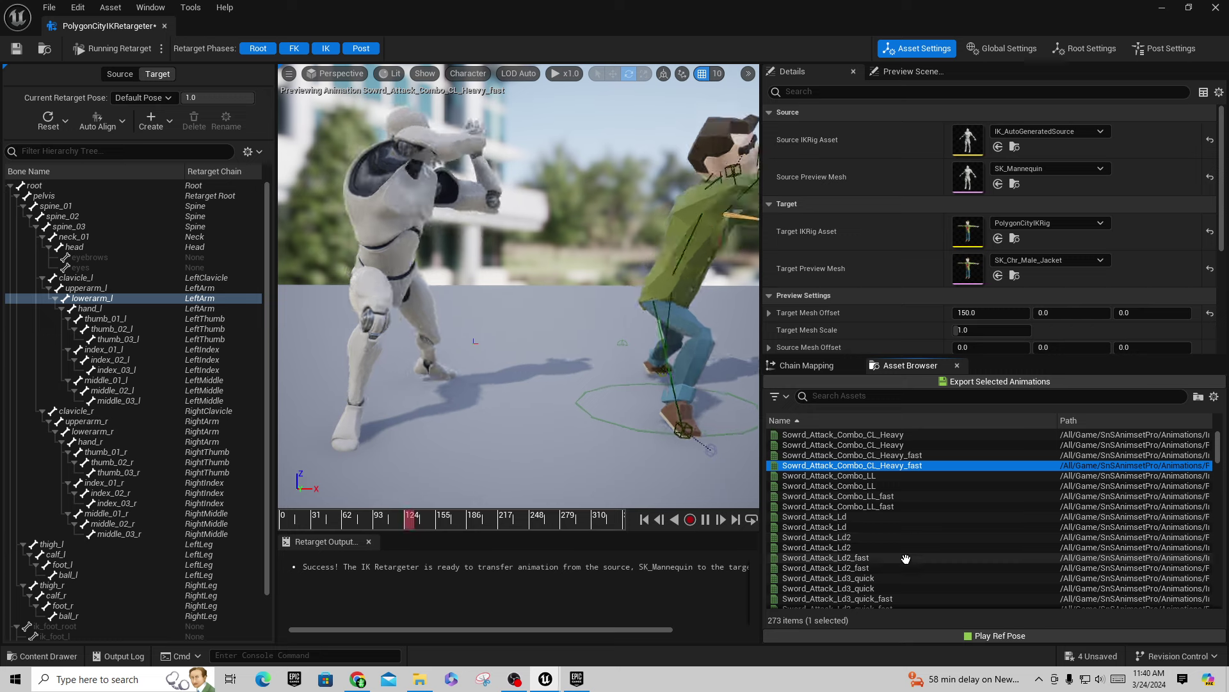
{"action": "left_click", "coordinate": [860, 557]}
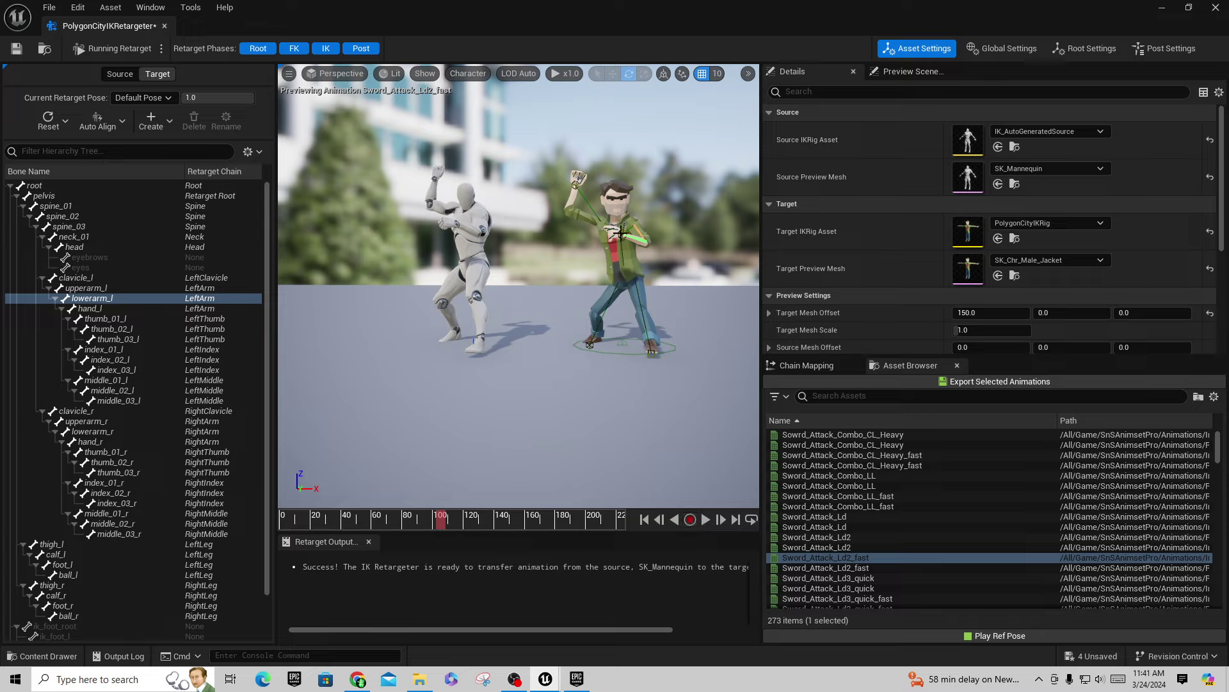
{"action": "left_click", "coordinate": [705, 520]}
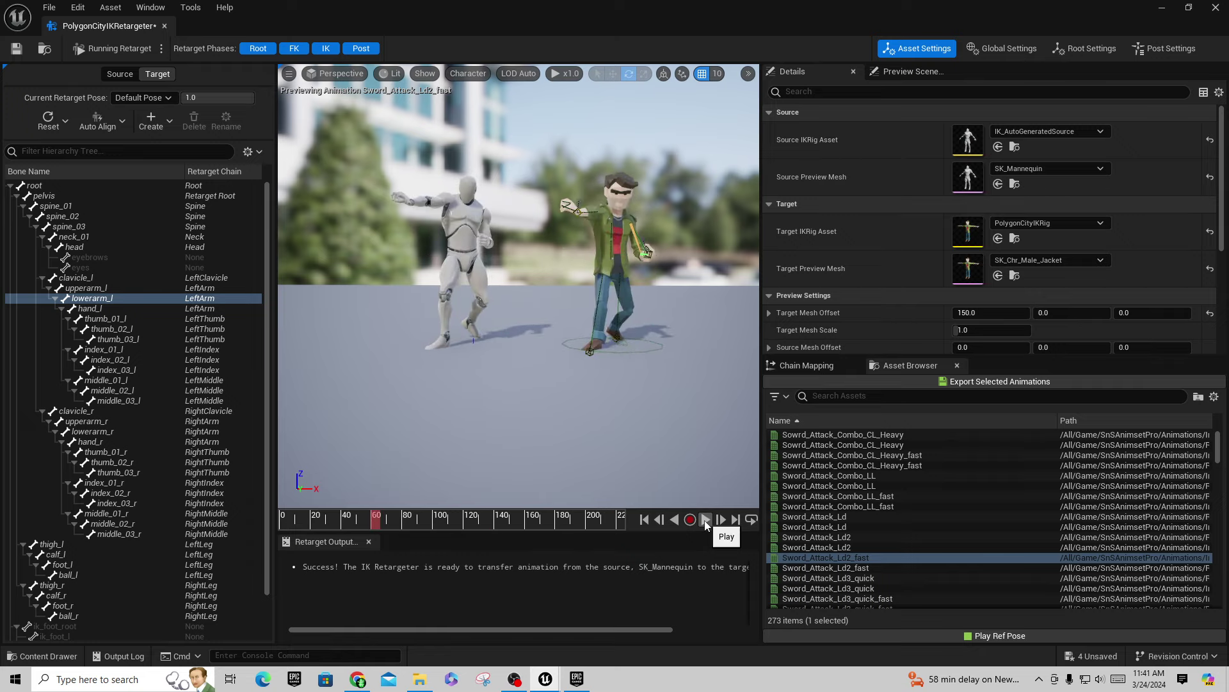
{"action": "left_click", "coordinate": [19, 51]}
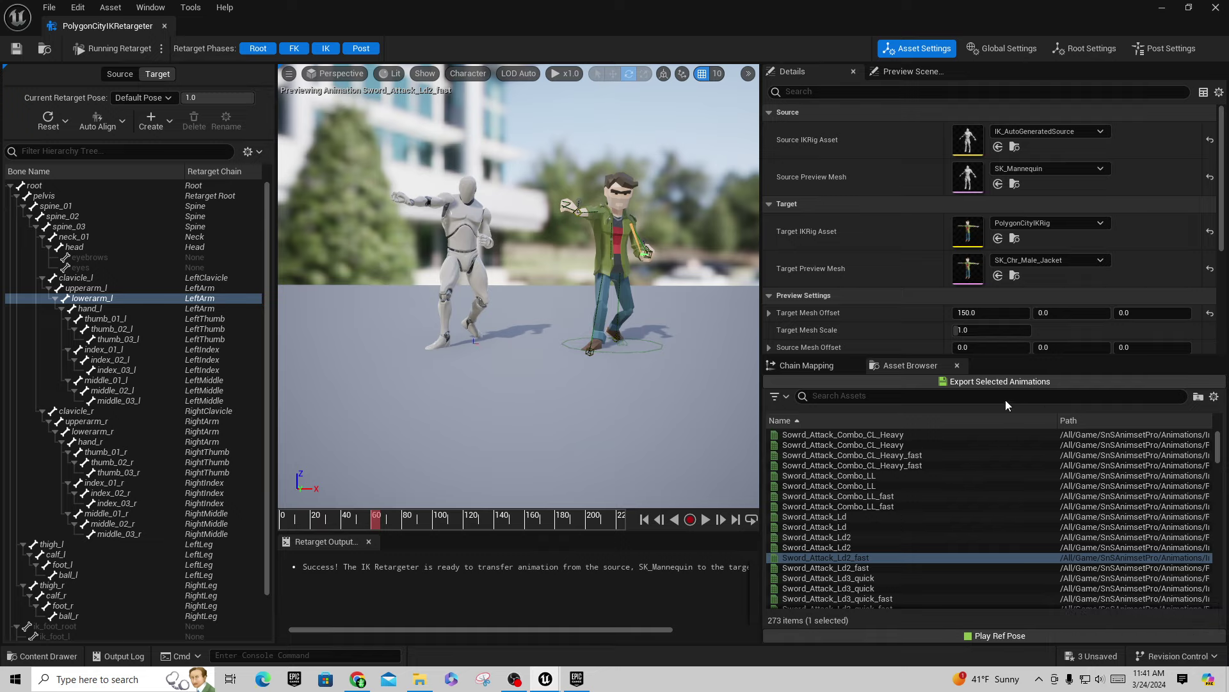
{"action": "left_click", "coordinate": [894, 436]}
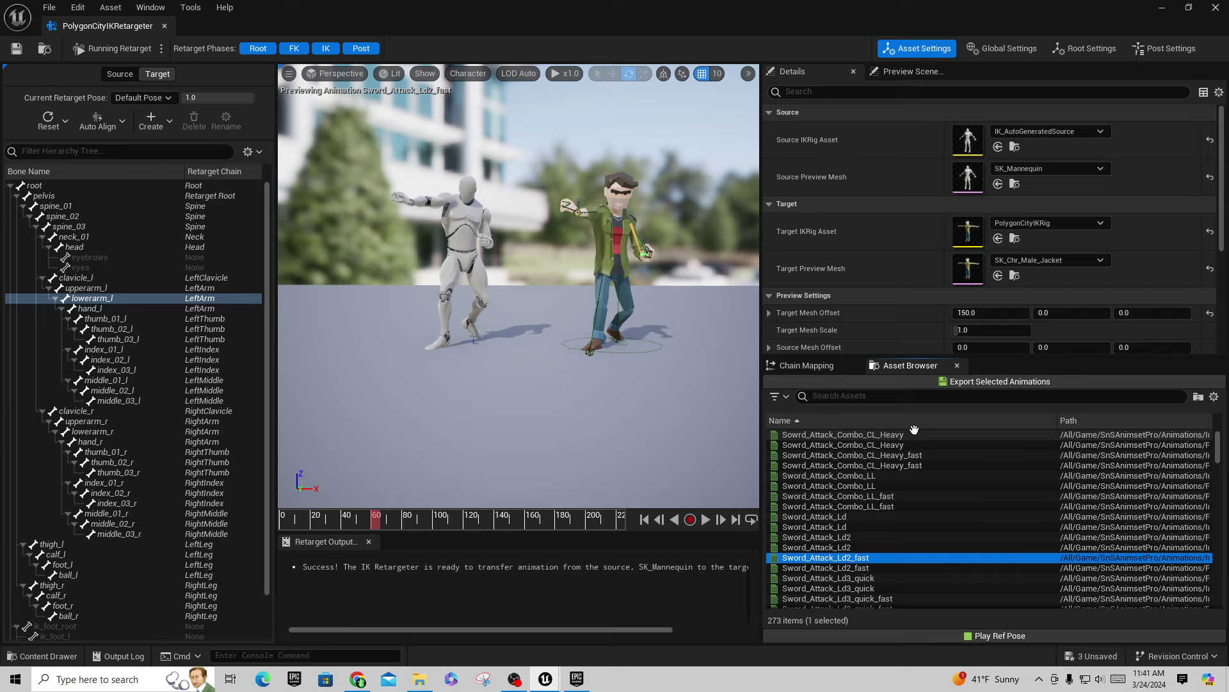
{"action": "left_click_drag", "start_coordinate": [1218, 448], "coordinate": [1225, 605]}
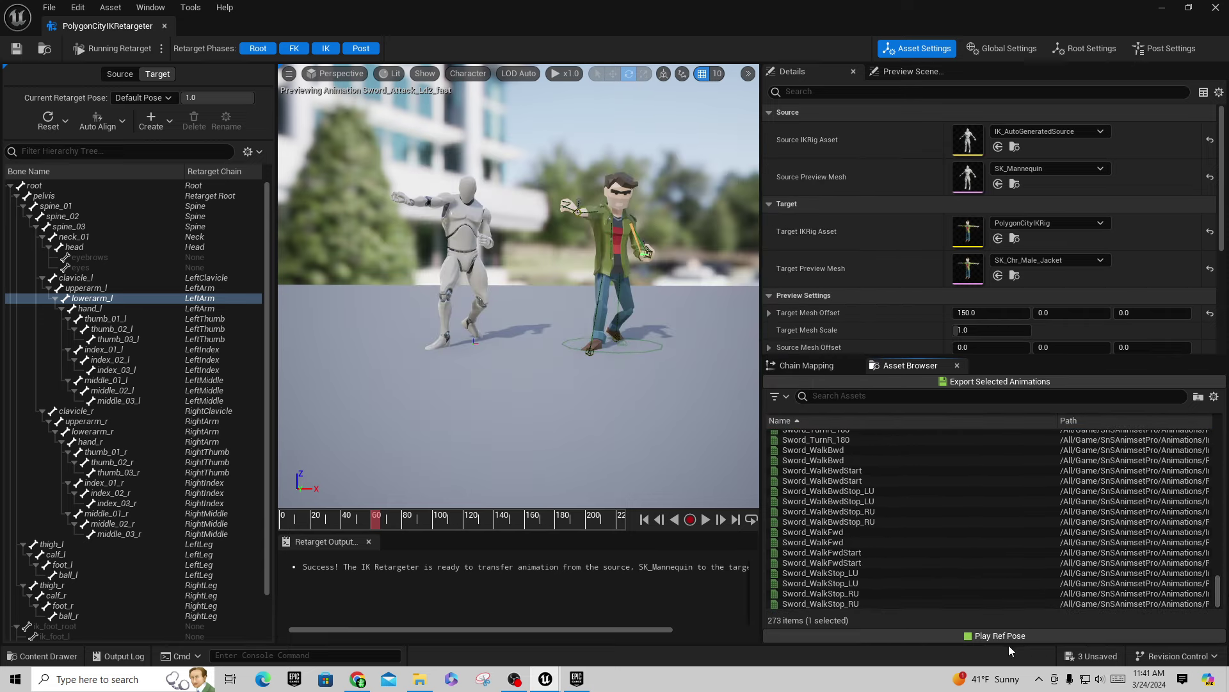
{"action": "left_click", "coordinate": [855, 605], "text": "shift"}
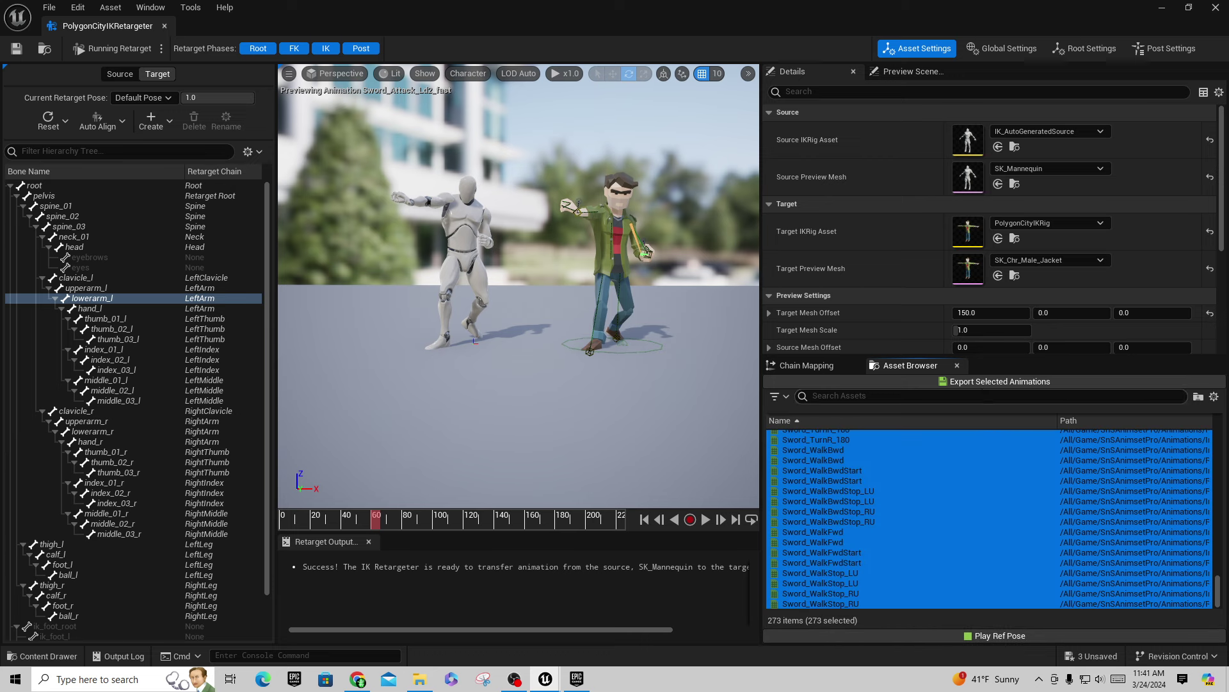
{"action": "left_click", "coordinate": [995, 382]}
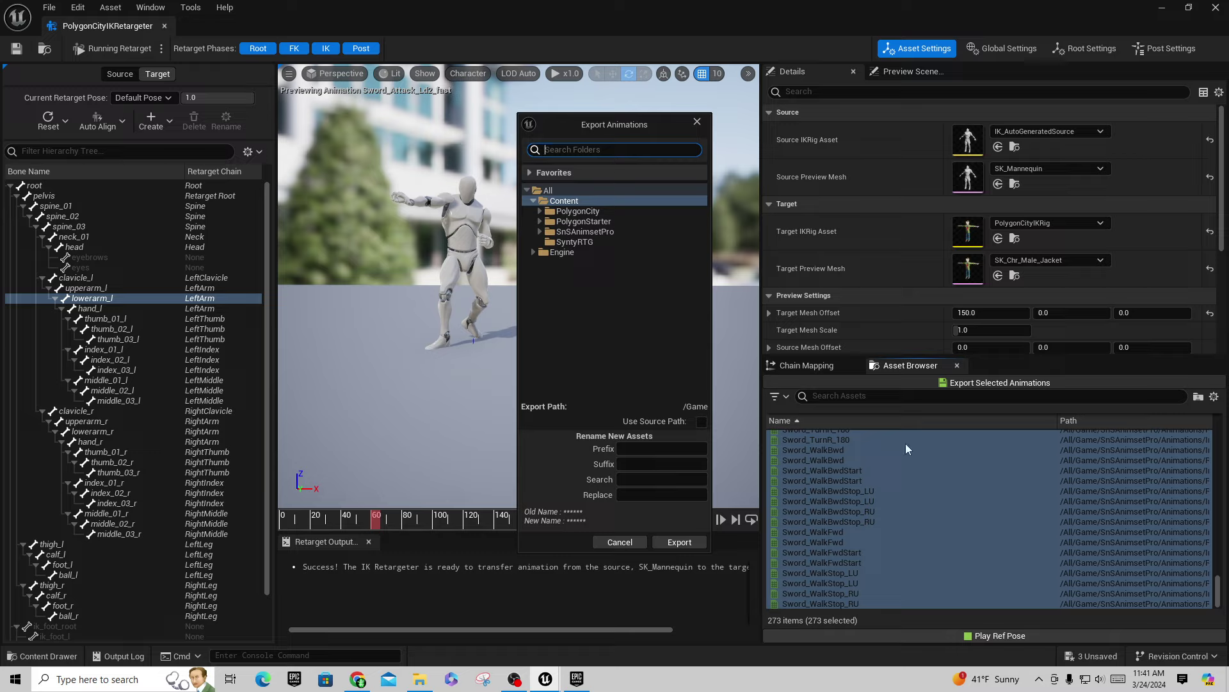
{"action": "left_click", "coordinate": [621, 542]}
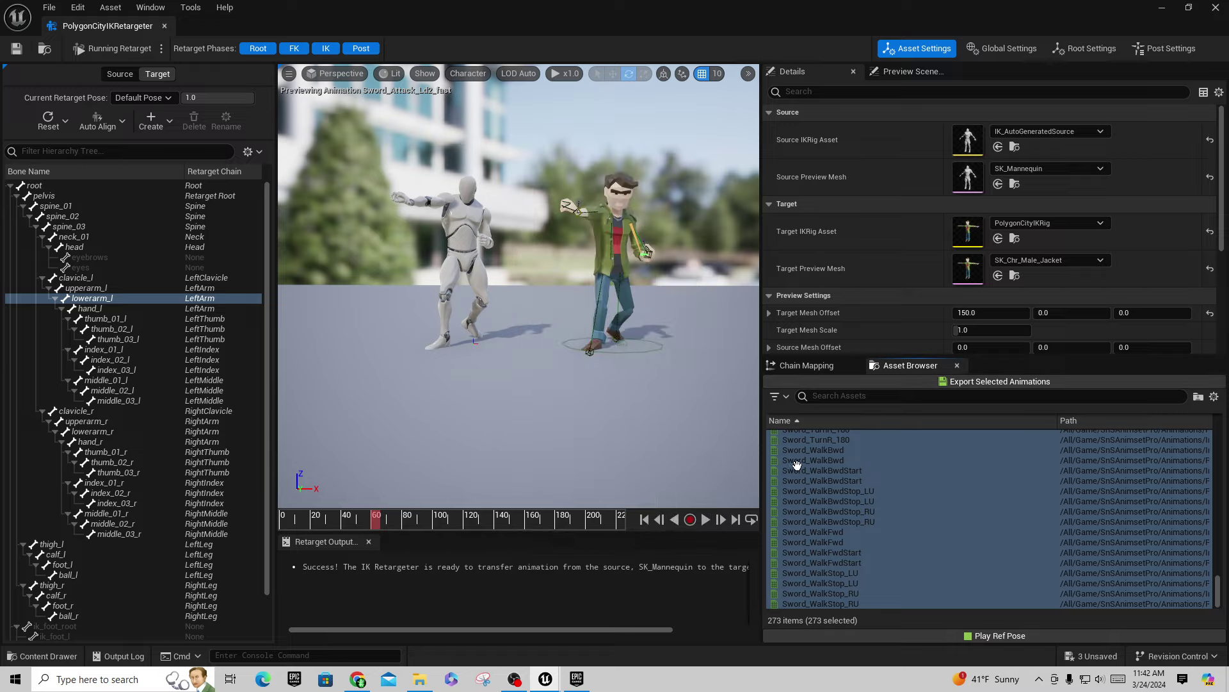
{"action": "left_click_drag", "start_coordinate": [762, 431], "coordinate": [650, 432]}
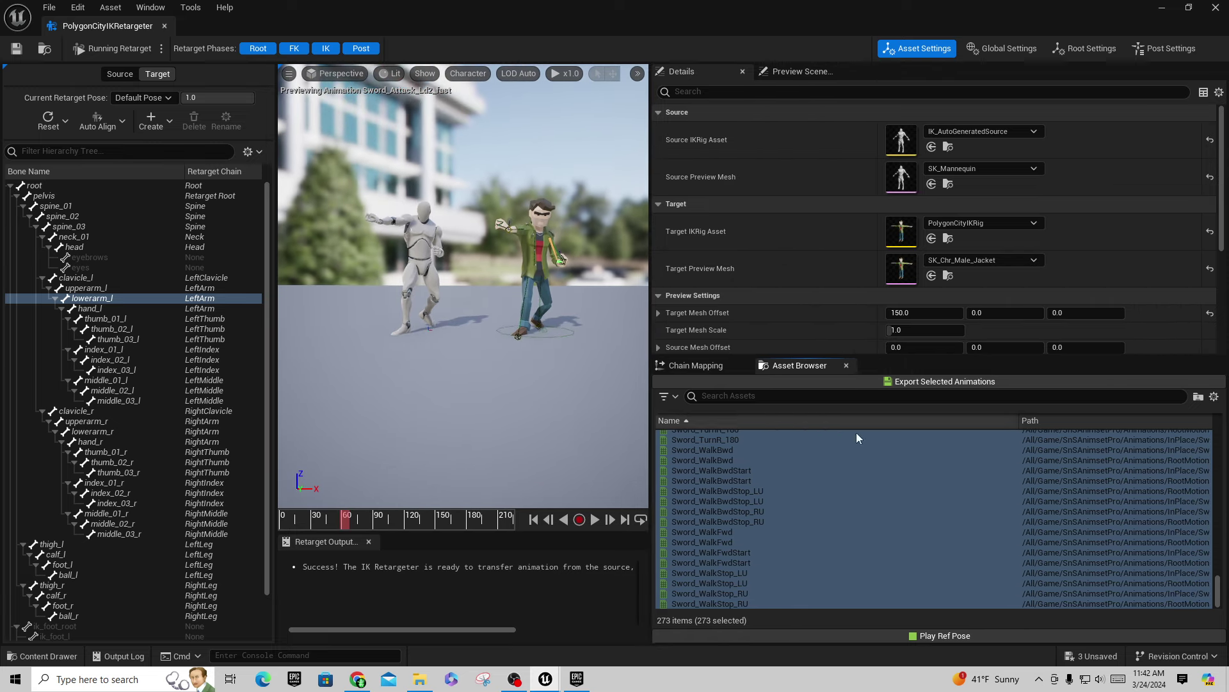
{"action": "left_click", "coordinate": [1029, 498]}
{"action": "left_click_drag", "start_coordinate": [1020, 421], "coordinate": [858, 424]}
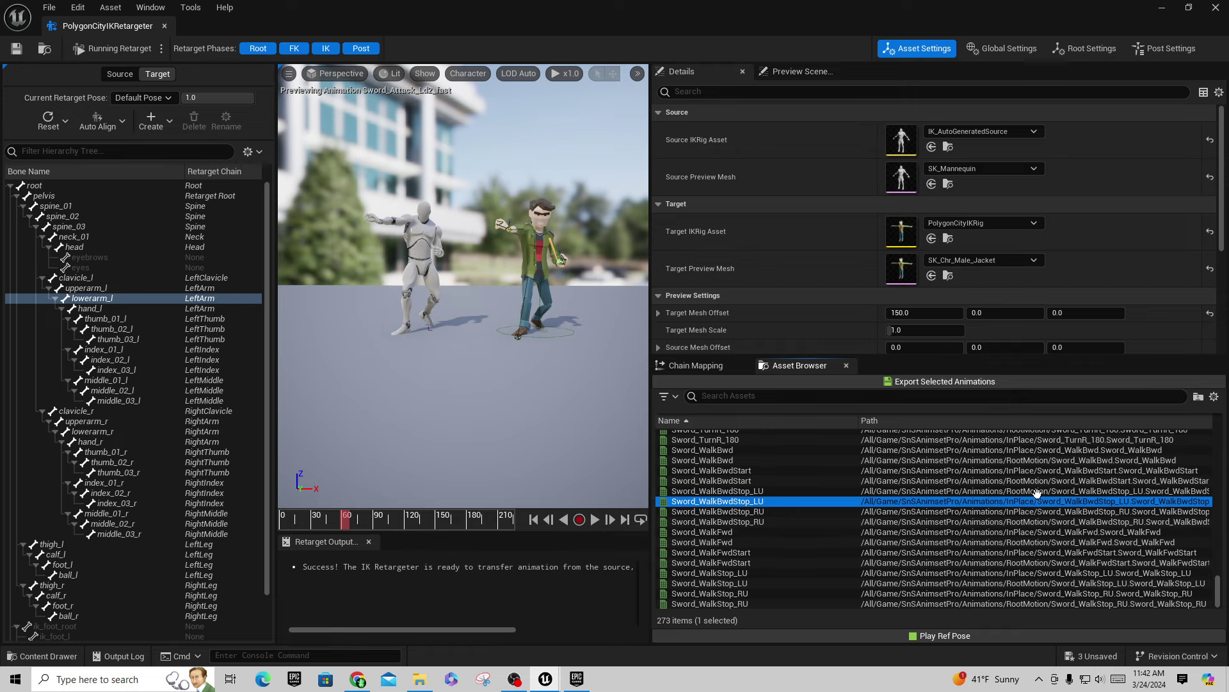
Step: Filter the Asset Browser by 'inplace' and select all 131 InPlace animations
{"action": "left_click", "coordinate": [910, 399]}
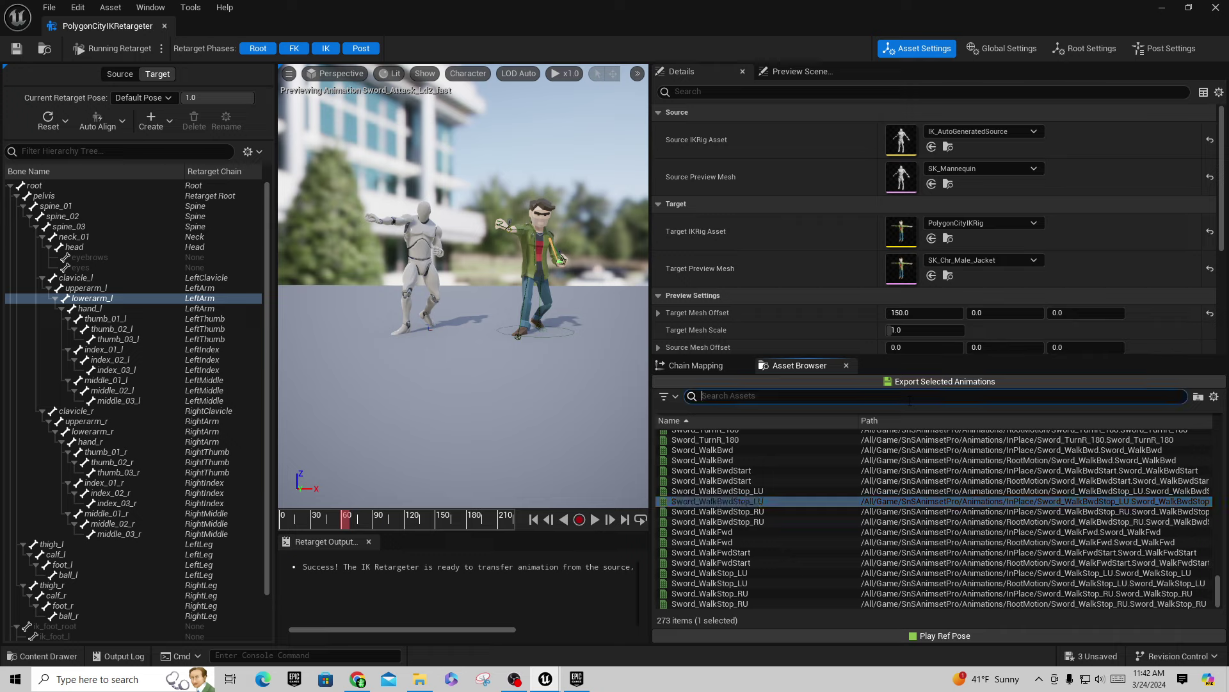
{"action": "type", "text": "inplace"}
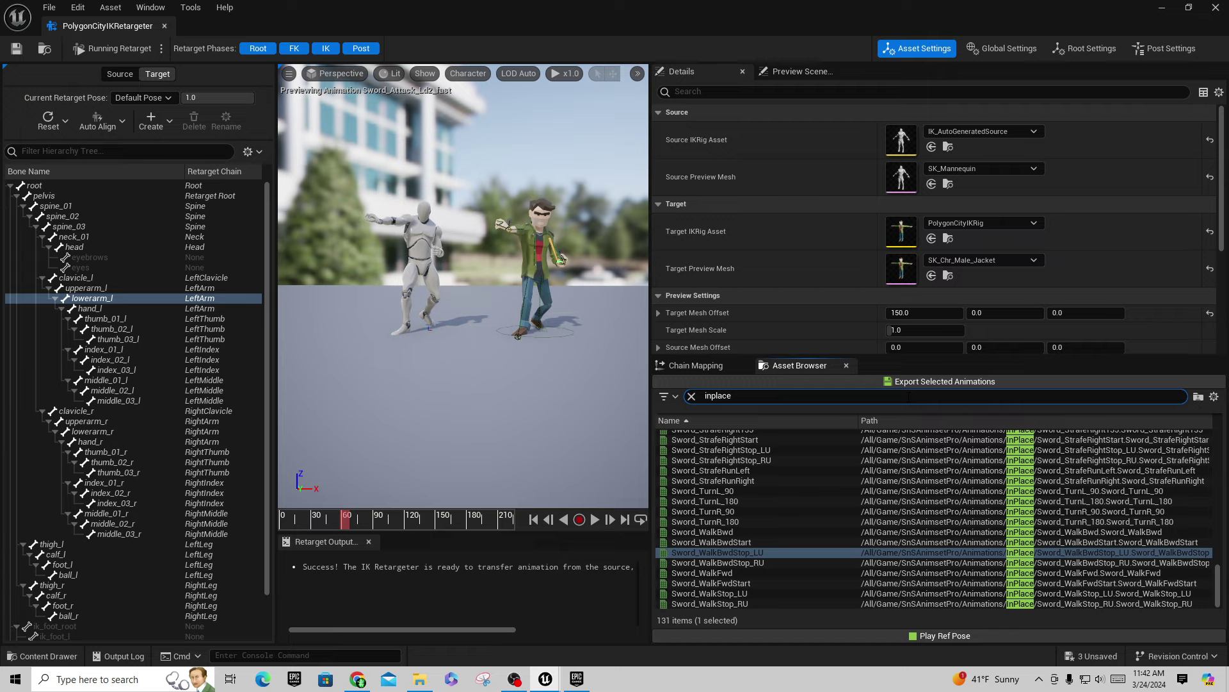
{"action": "left_click", "coordinate": [1218, 599]}
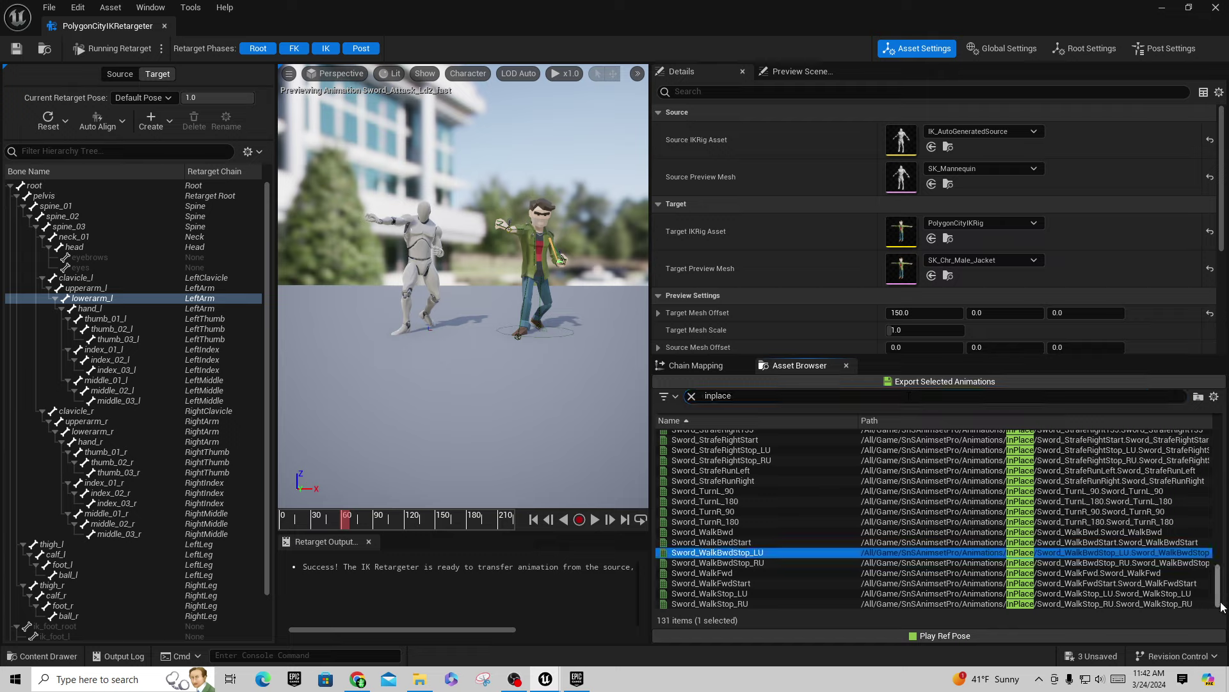
{"action": "scroll", "coordinate": [1223, 605], "scroll_direction": "up", "scroll_amount": 15}
{"action": "scroll", "coordinate": [1218, 576], "scroll_direction": "up", "scroll_amount": 12}
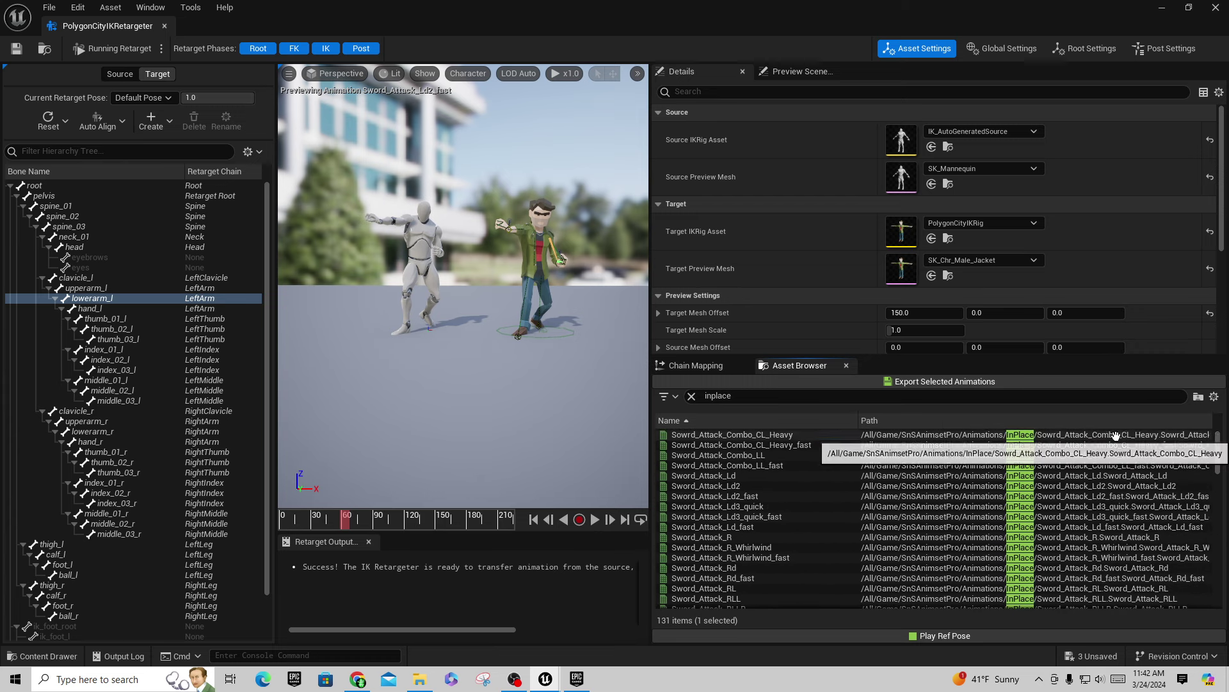
{"action": "left_click", "coordinate": [1116, 436]}
{"action": "left_click_drag", "start_coordinate": [1219, 443], "coordinate": [1219, 589]}
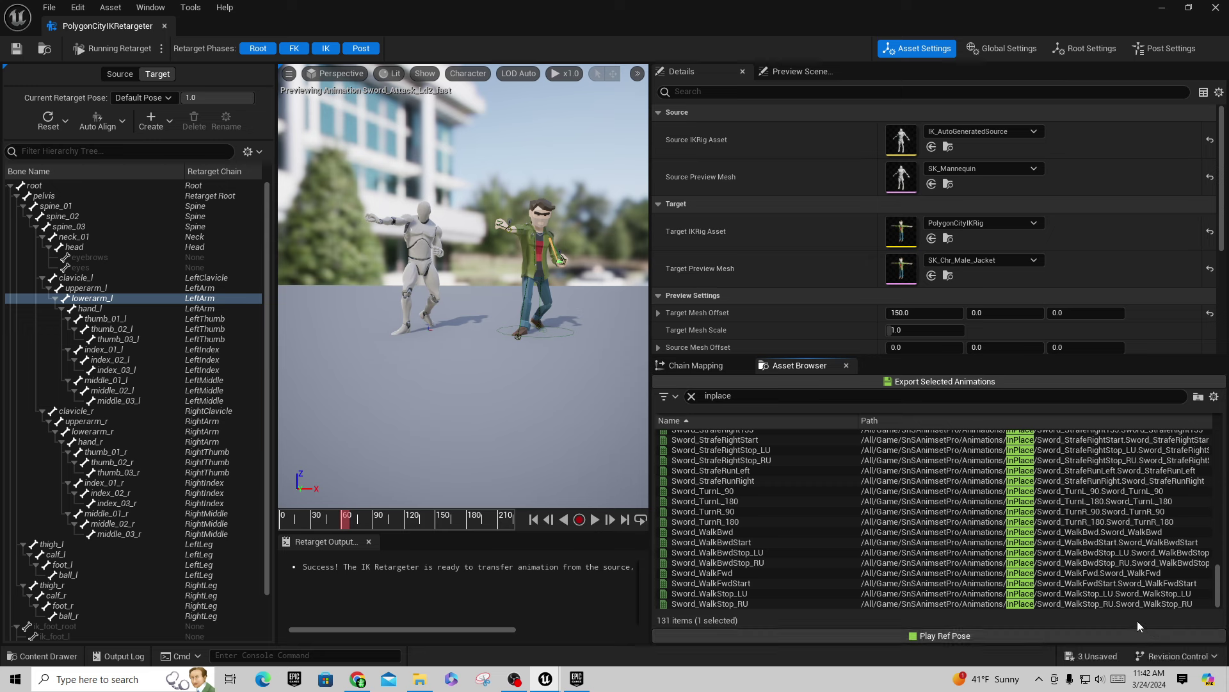
{"action": "key", "text": "ctrl+a"}
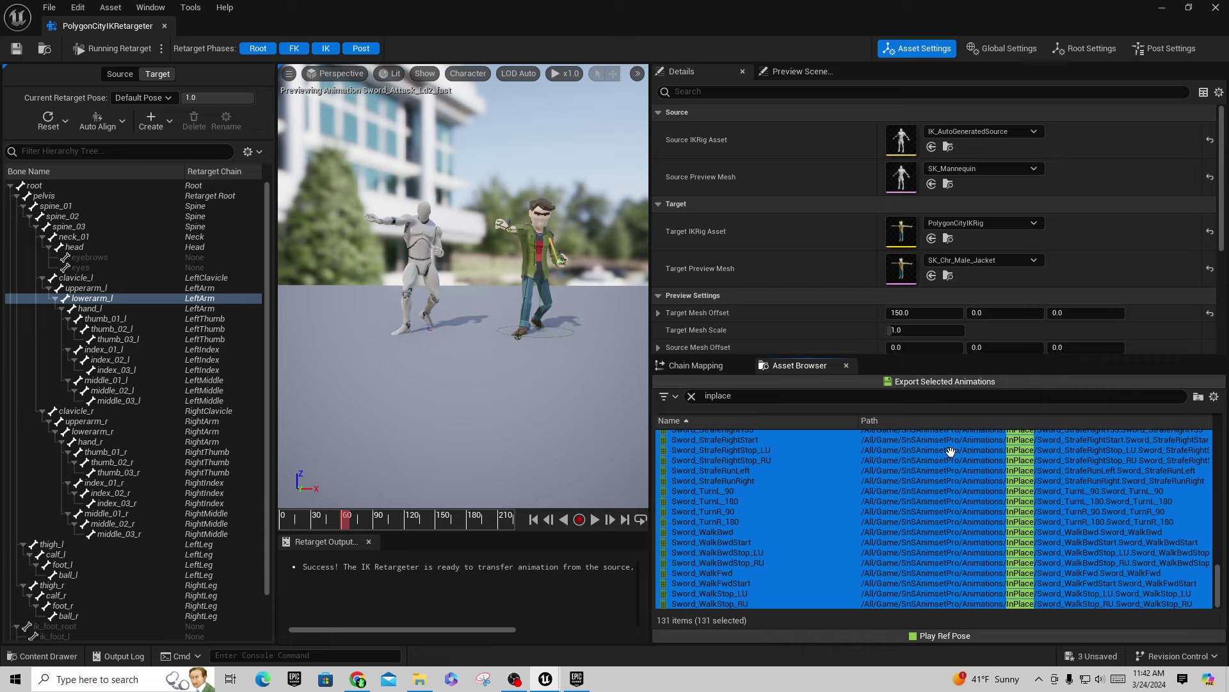
Step: Export the selected animations to a new SNSAnims folder created inside SyntyRTG
{"action": "left_click", "coordinate": [851, 381]}
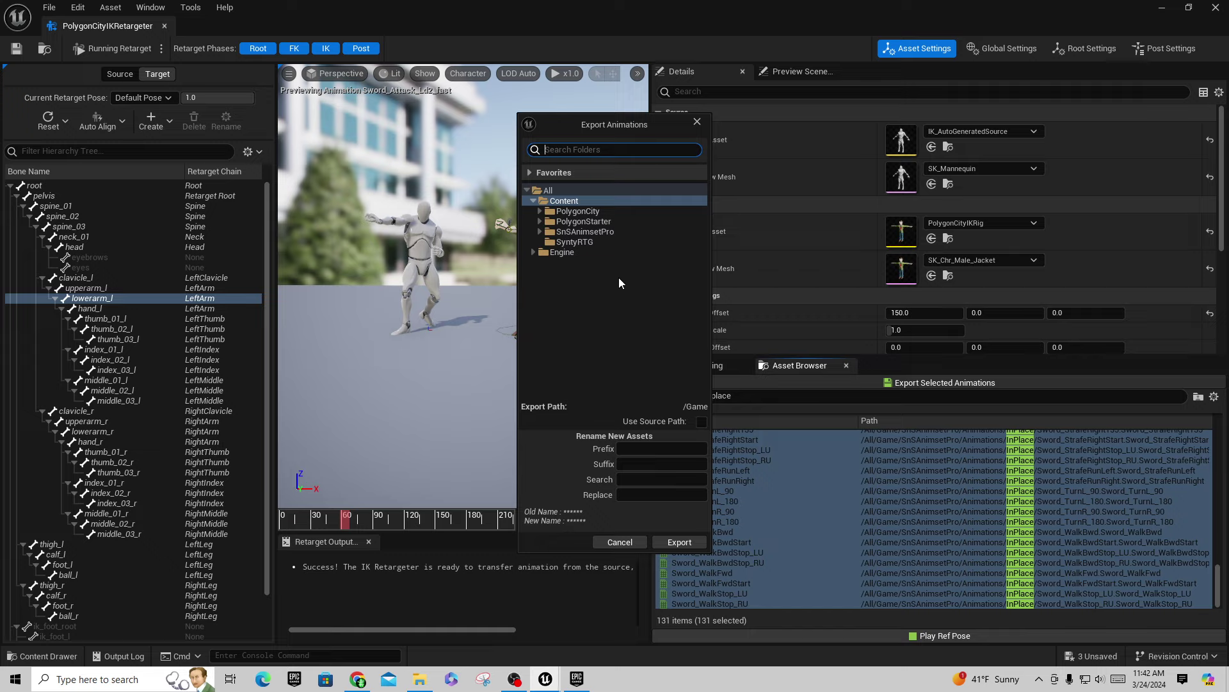
{"action": "left_click", "coordinate": [547, 239]}
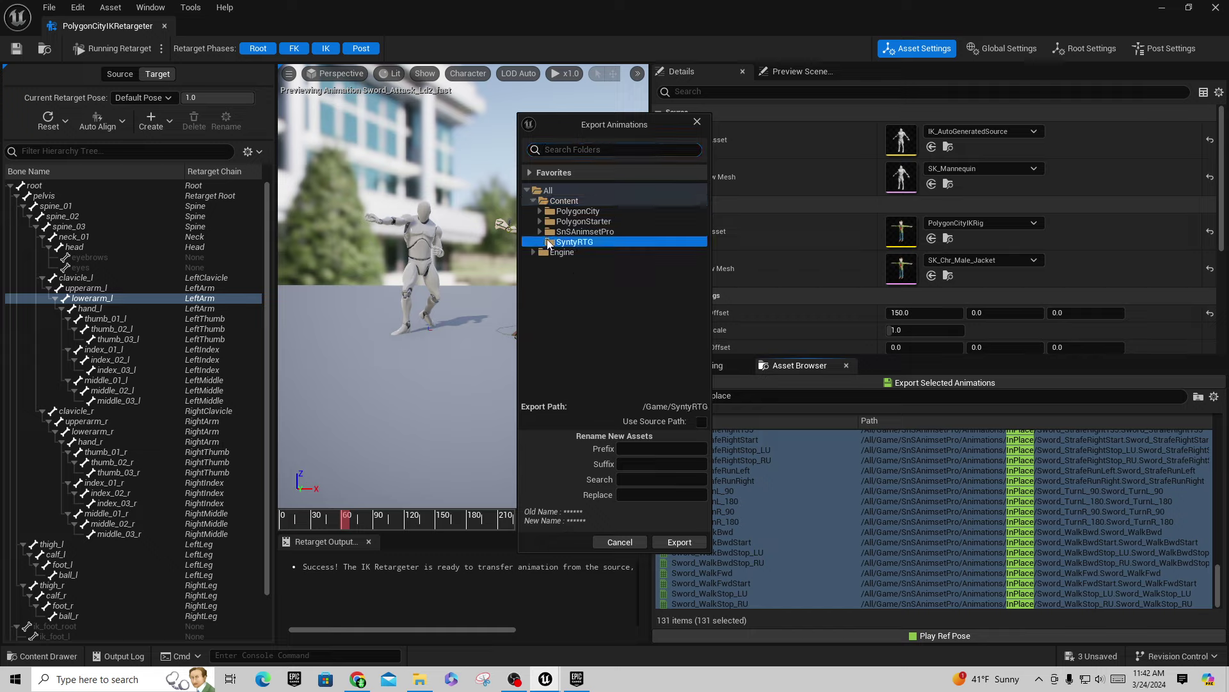
{"action": "right_click", "coordinate": [547, 240]}
{"action": "left_click", "coordinate": [574, 248]}
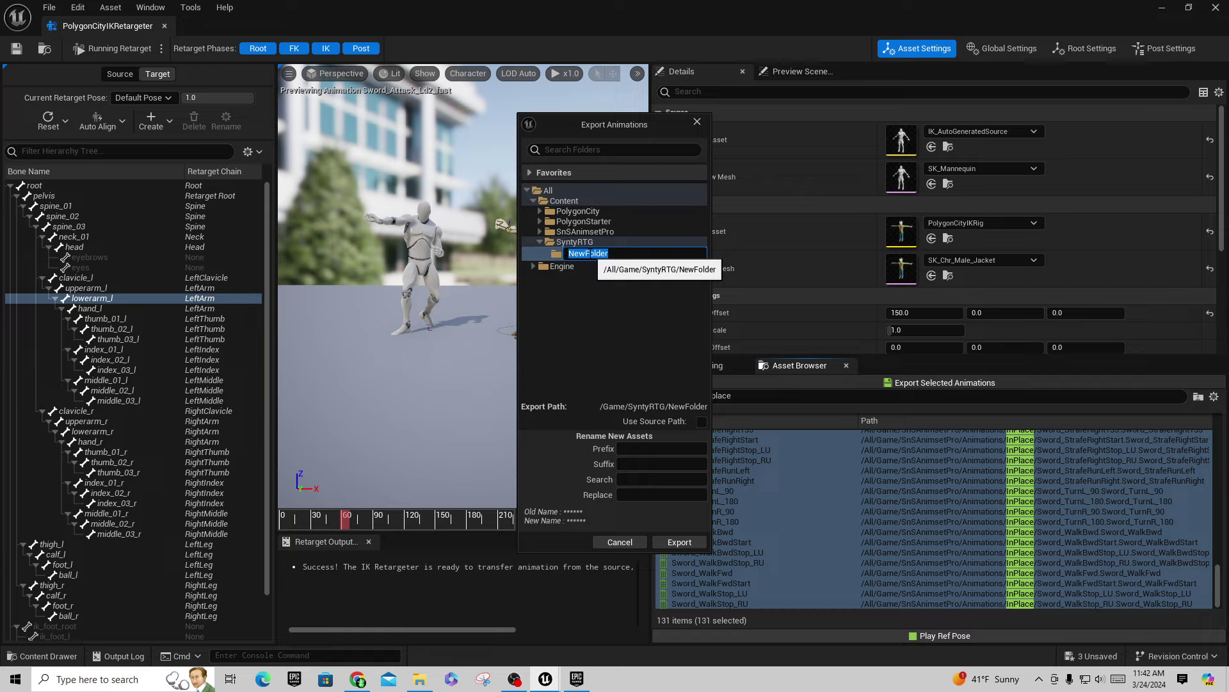
{"action": "type", "text": "SNS"}
{"action": "type", "text": "Anims"}
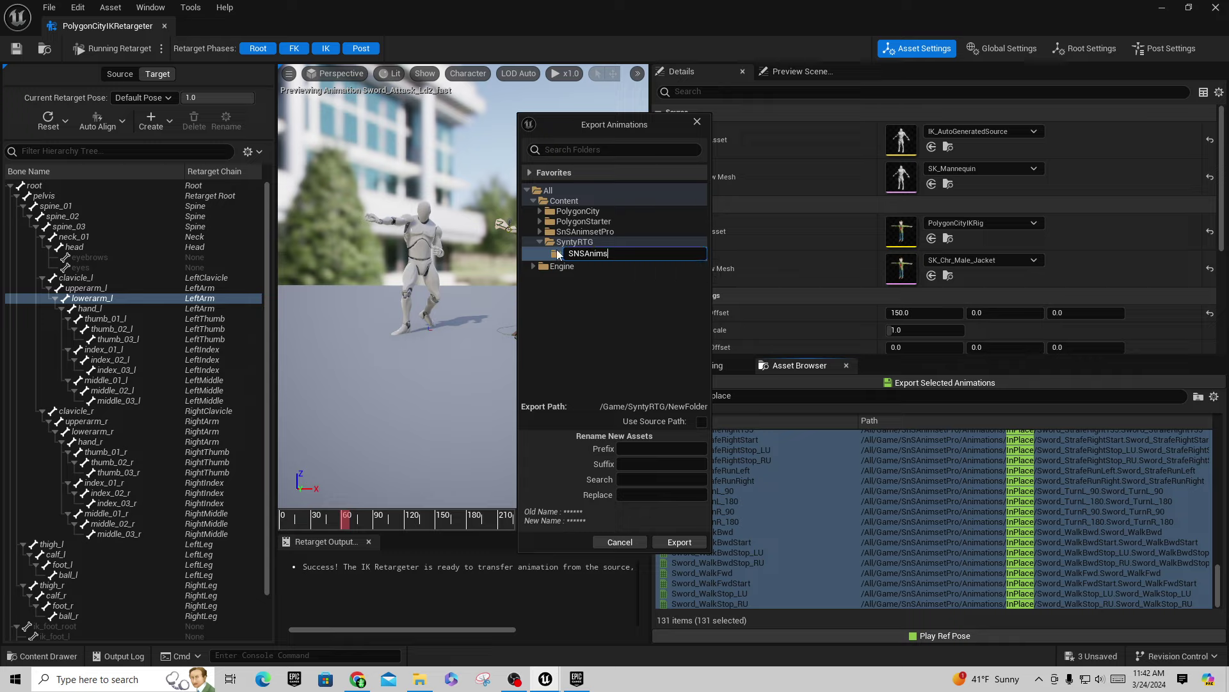
{"action": "left_click", "coordinate": [556, 252]}
Step: Run the batch export, then select Sword_TurnR_90 in the list
{"action": "left_click", "coordinate": [679, 541]}
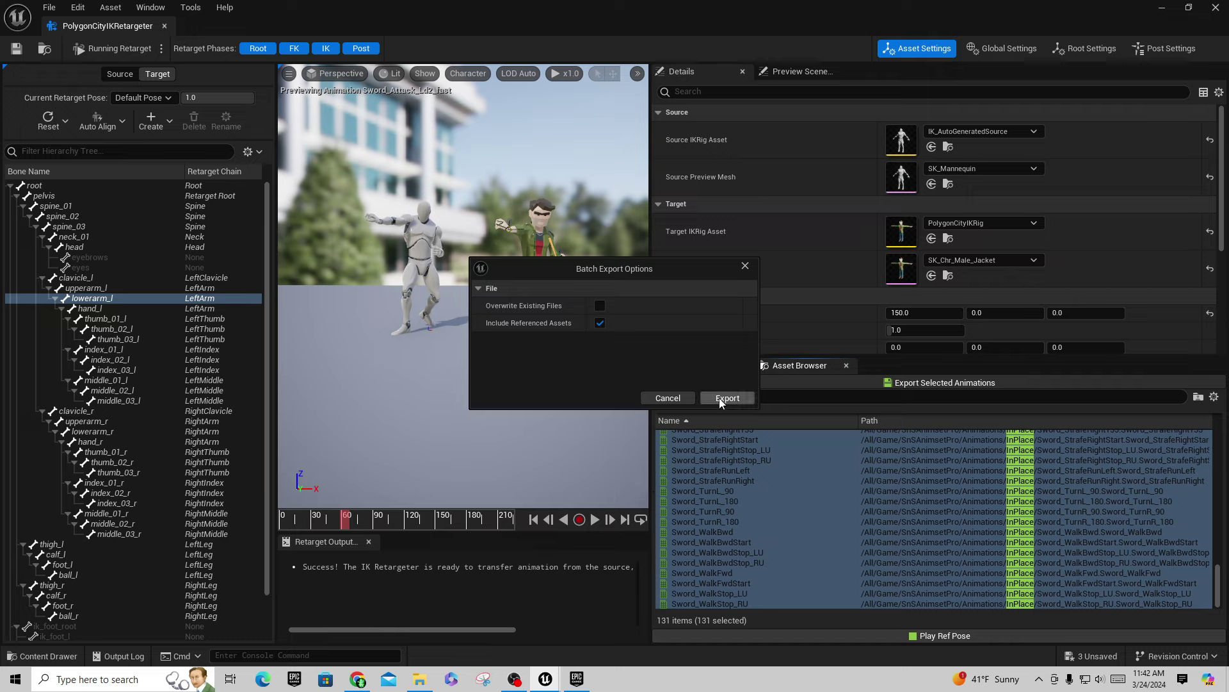
{"action": "left_click", "coordinate": [725, 398]}
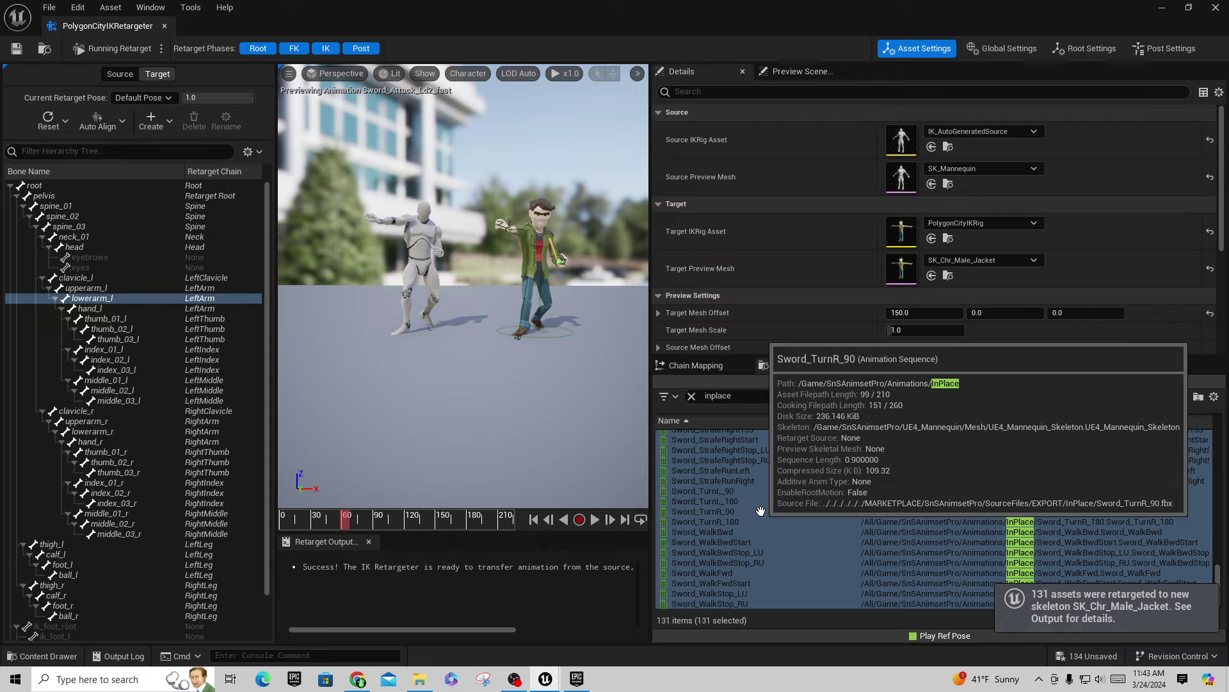
{"action": "left_click", "coordinate": [759, 511]}
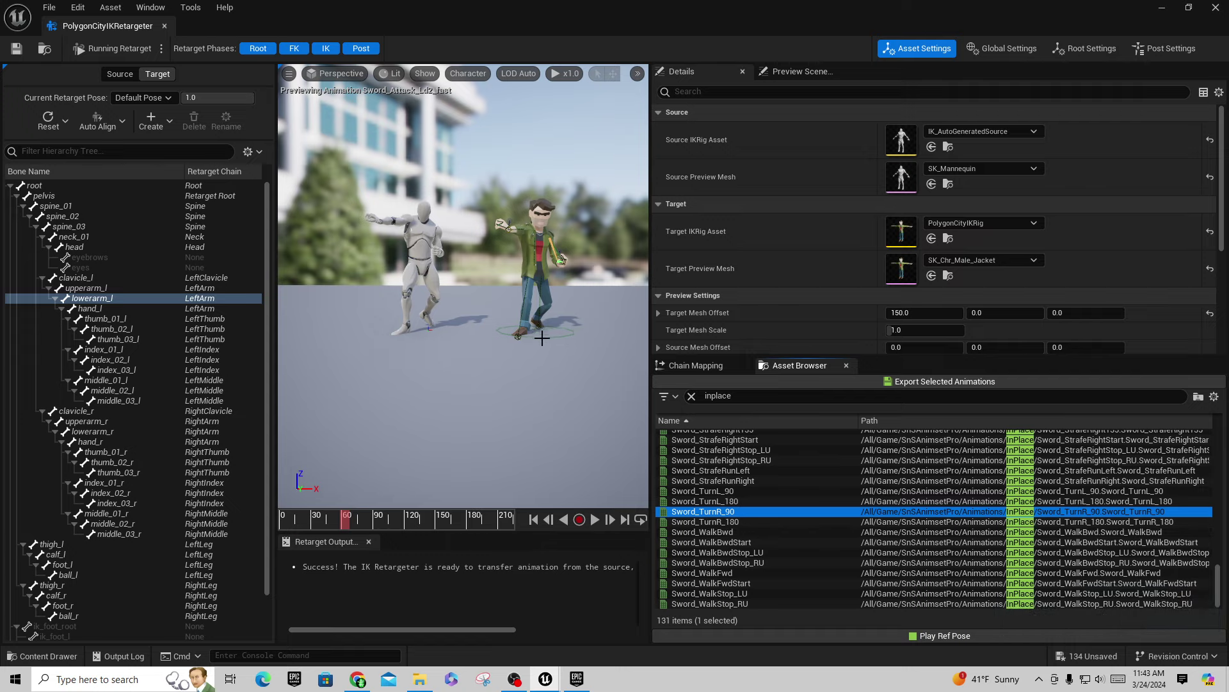
Step: Close the retargeter and browse to Content > SyntyRTG > SNSAnims
{"action": "left_click", "coordinate": [165, 26]}
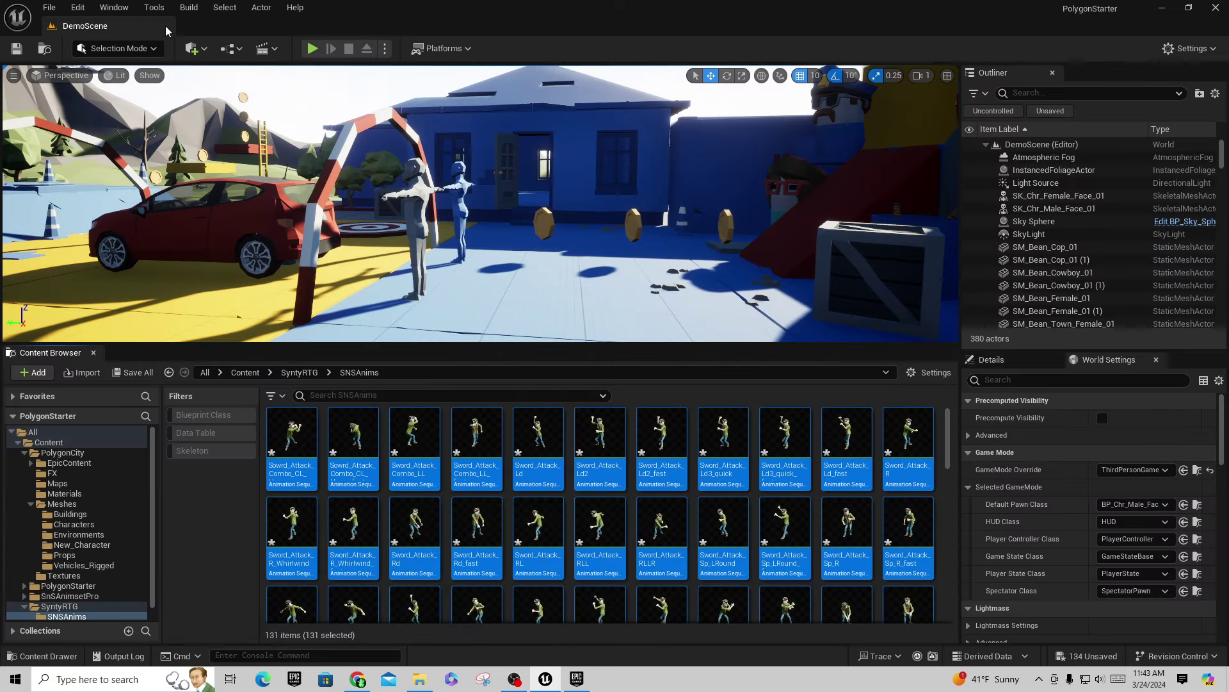
{"action": "left_click", "coordinate": [18, 442]}
{"action": "left_click", "coordinate": [17, 443]}
{"action": "left_click", "coordinate": [25, 454]}
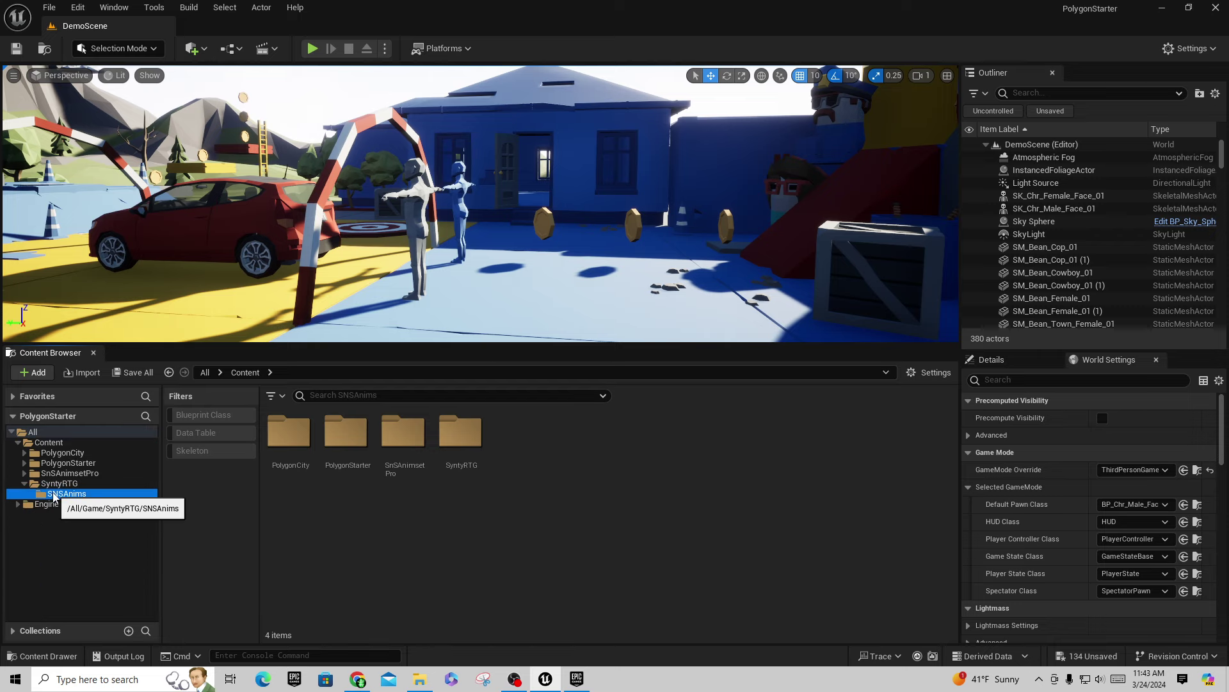
{"action": "left_click", "coordinate": [64, 493]}
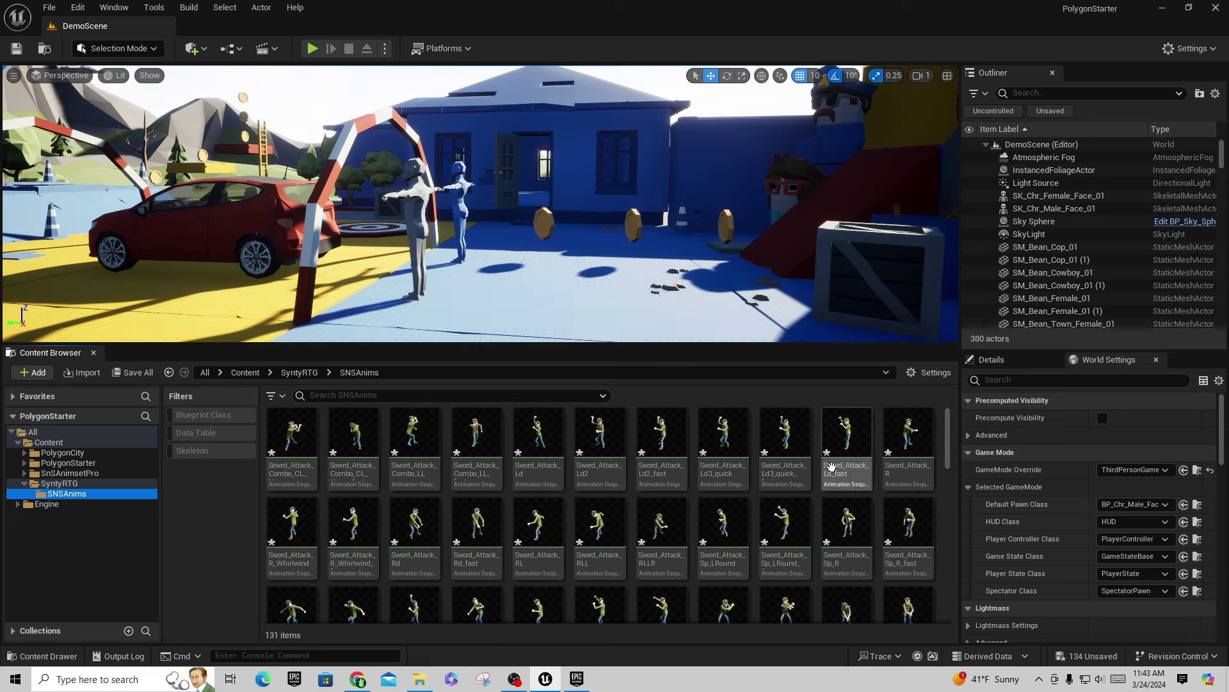
Step: Save all unsaved assets and open Sowrd_Attack_Combo_CL_Heavy for preview
{"action": "left_click", "coordinate": [133, 372]}
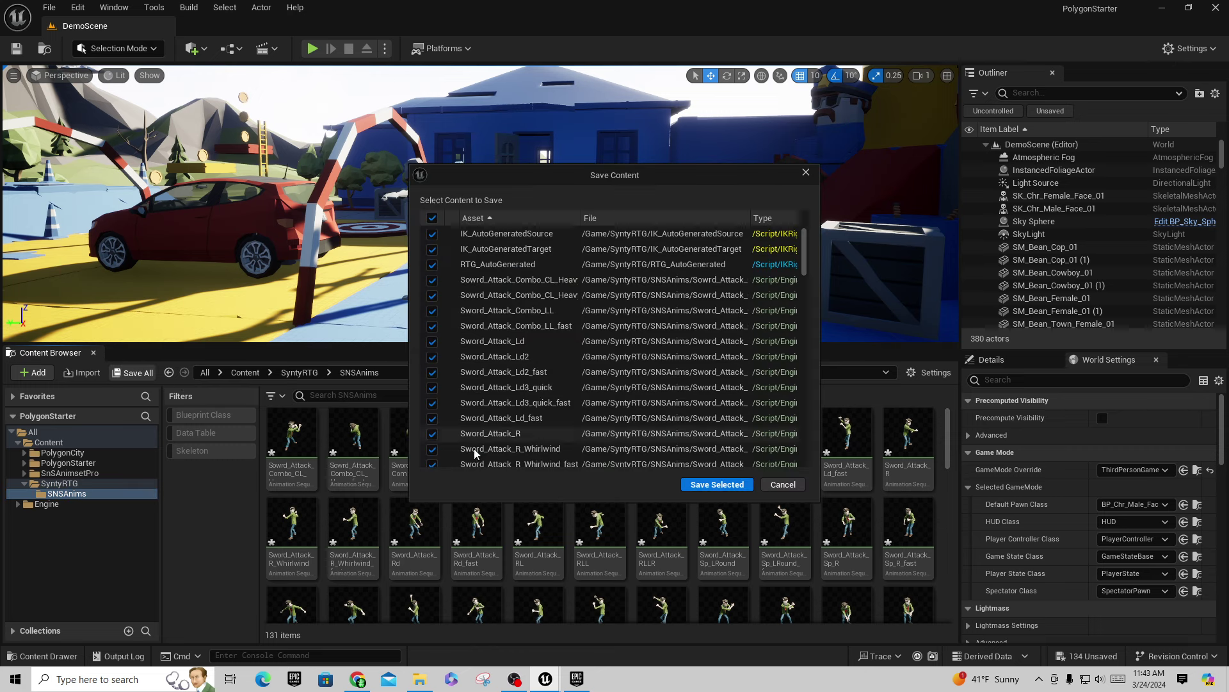
{"action": "left_click", "coordinate": [723, 486]}
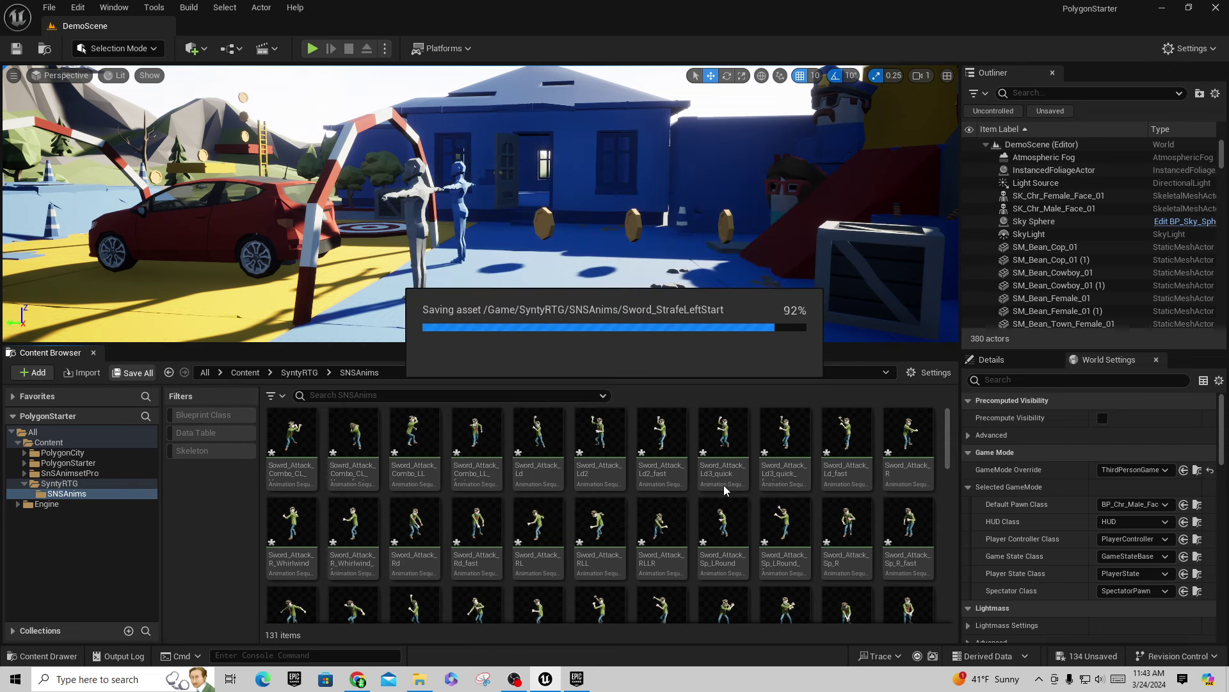
{"action": "double_click", "coordinate": [293, 440]}
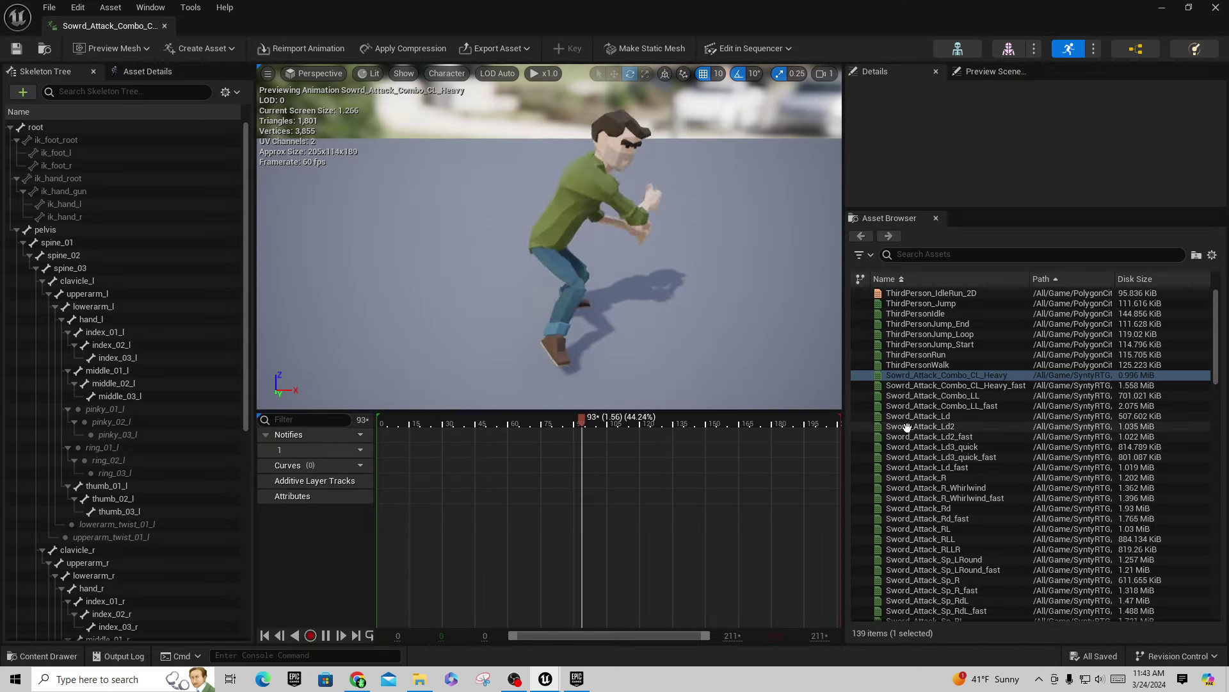
Step: Preview Sword_Attack_R, Sword_Attack_Sp_LRound and Sword_Attack_Sp_U on the city character
{"action": "double_click", "coordinate": [928, 479]}
{"action": "double_click", "coordinate": [946, 558]}
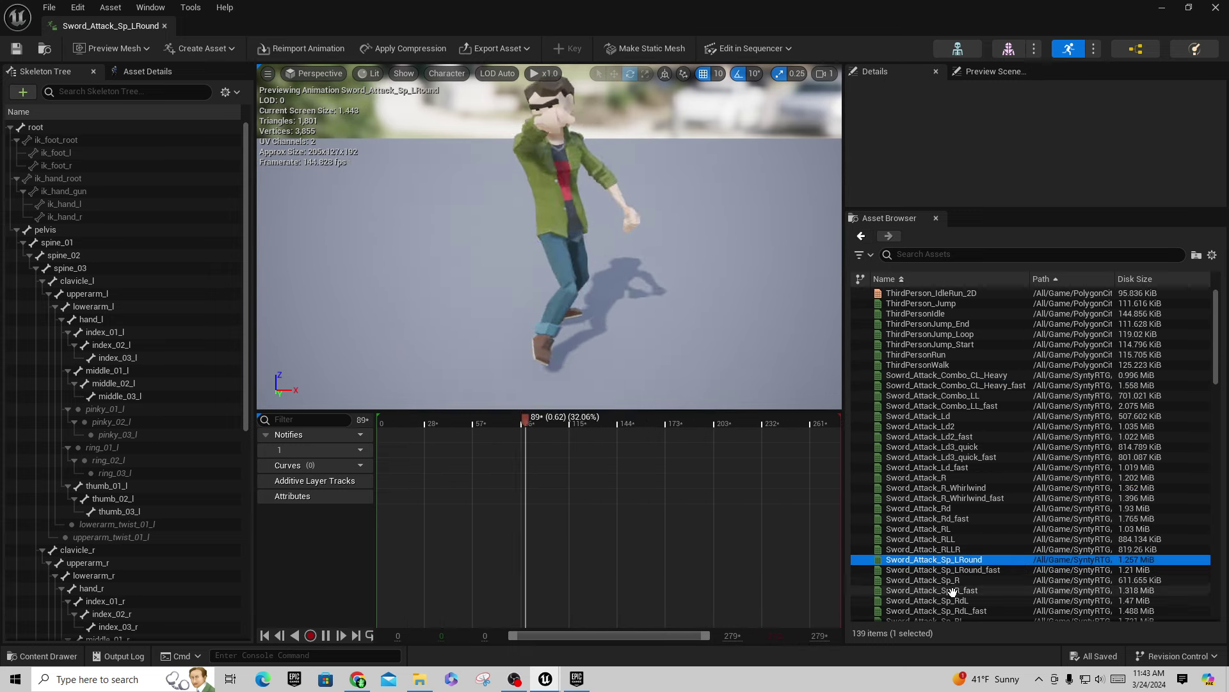
{"action": "scroll", "coordinate": [948, 562], "scroll_direction": "down", "scroll_amount": 4}
{"action": "left_click", "coordinate": [974, 570]}
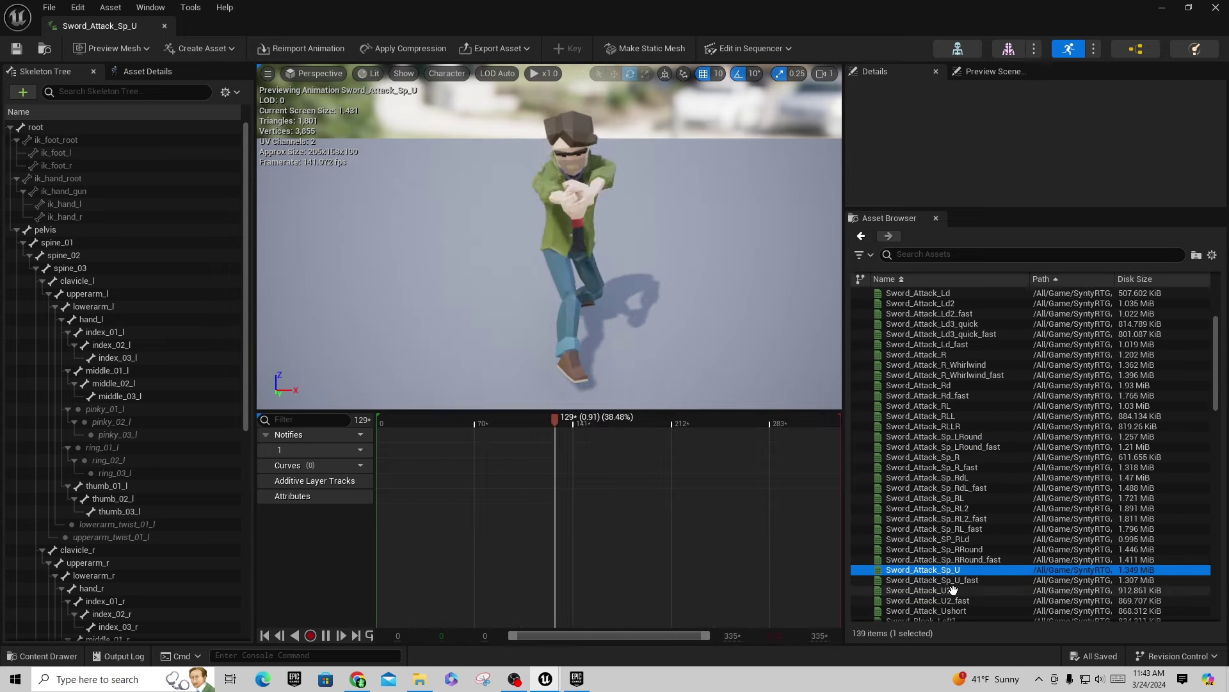